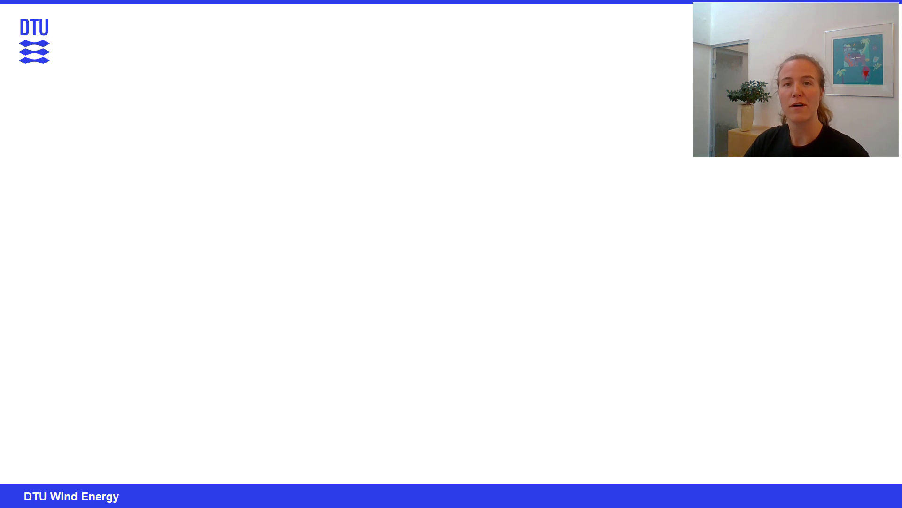
pyautogui.press('Right')
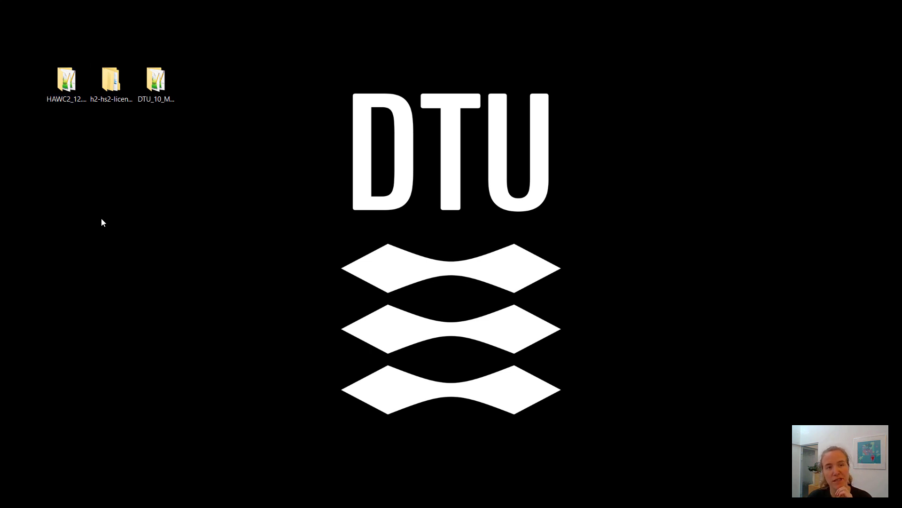
# Step: Point out the HAWC2_12.9_win32, license managers and DTU 10 MW turbine folders on the desktop
pyautogui.click(68, 95)
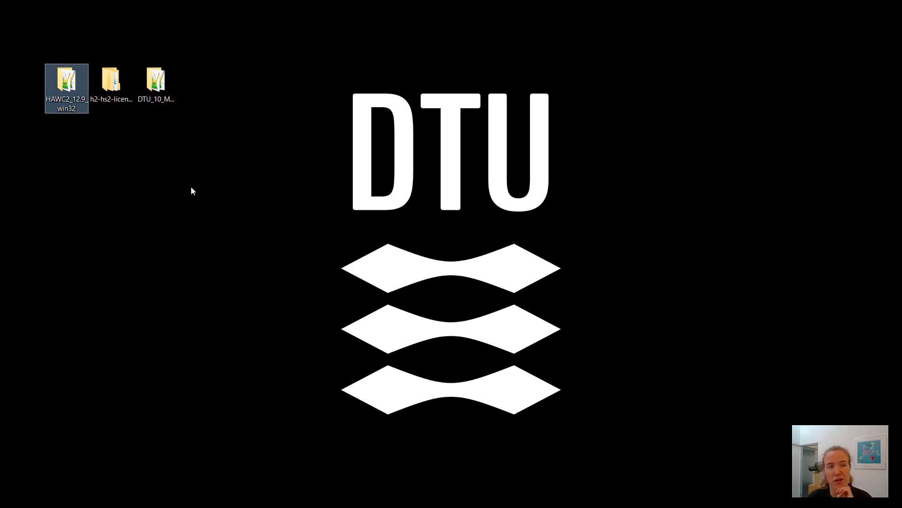
pyautogui.click(606, 205)
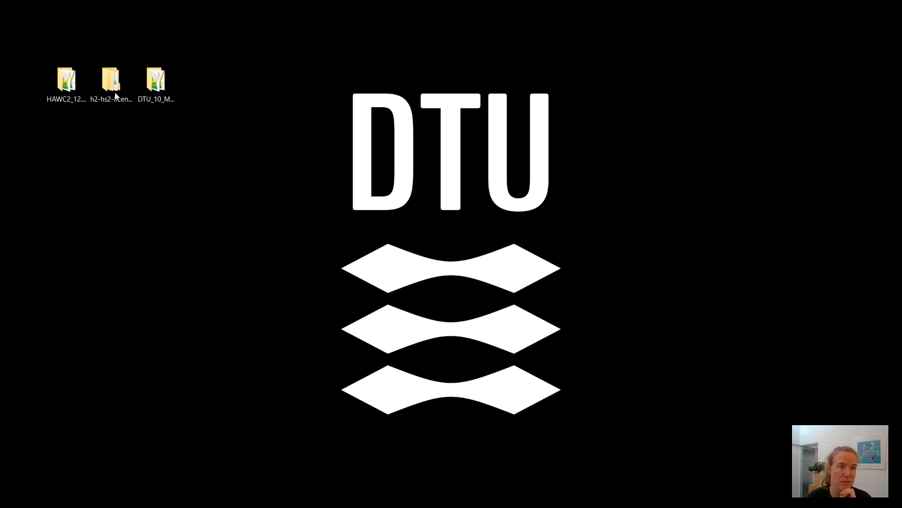
pyautogui.click(67, 93)
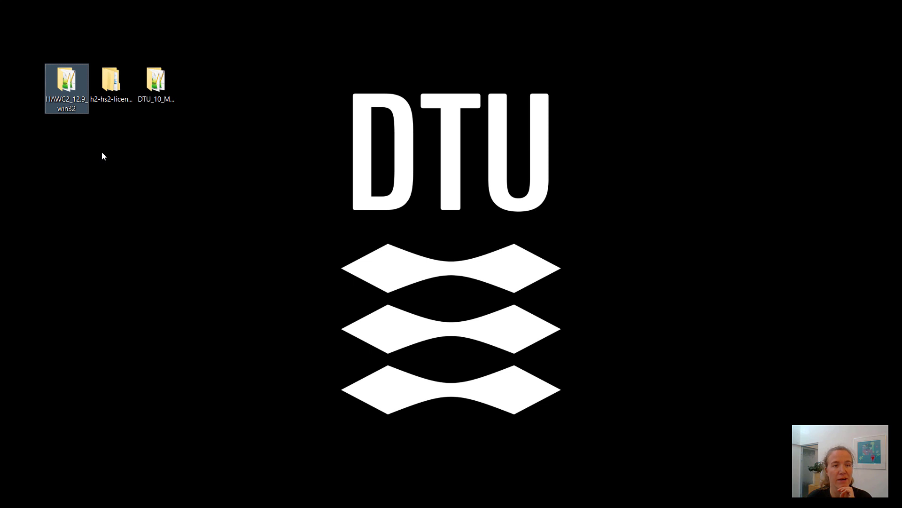
pyautogui.click(118, 83)
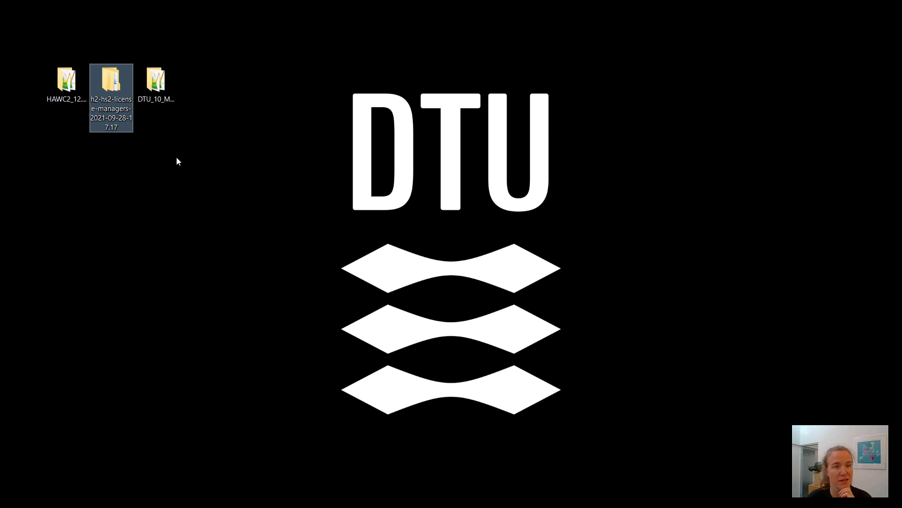
pyautogui.click(152, 83)
pyautogui.moveTo(157, 108)
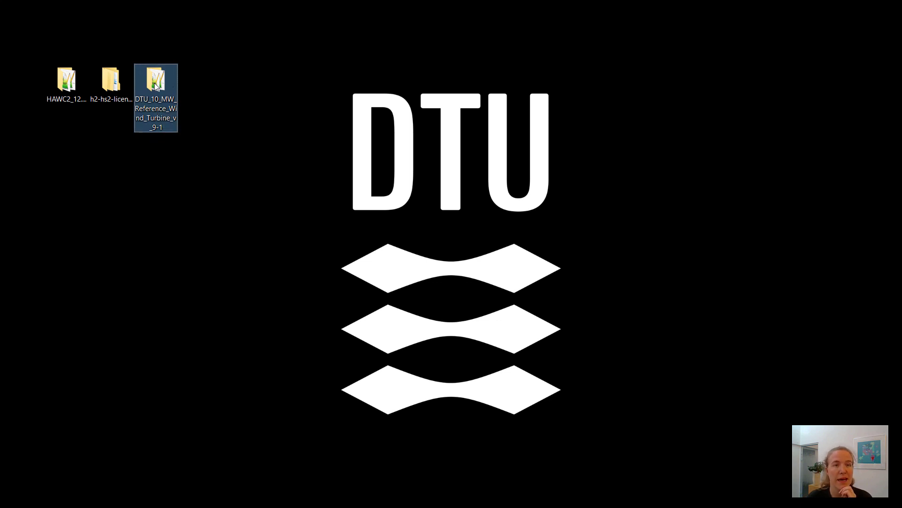
pyautogui.moveTo(156, 88)
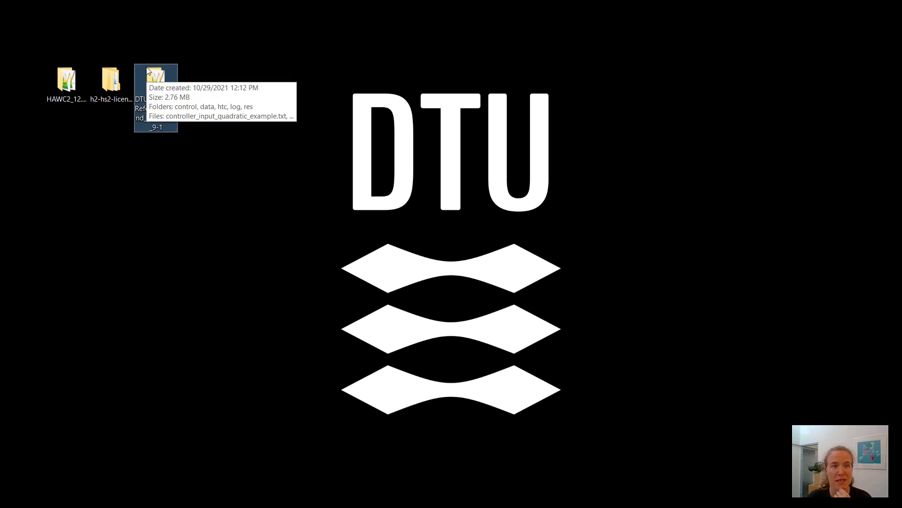
# Step: Highlight HAWC2_12.9_win32 again and drag its Explorer window into view
pyautogui.click(55, 78)
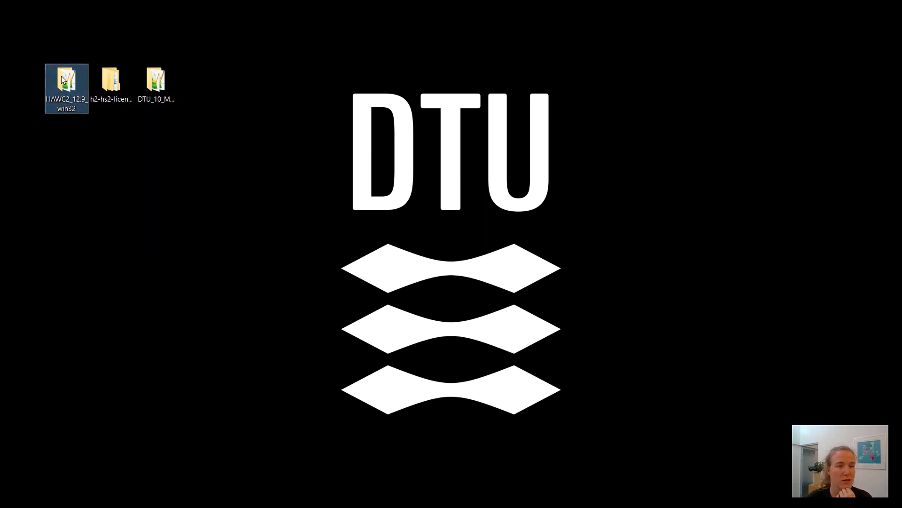
pyautogui.click(322, 135)
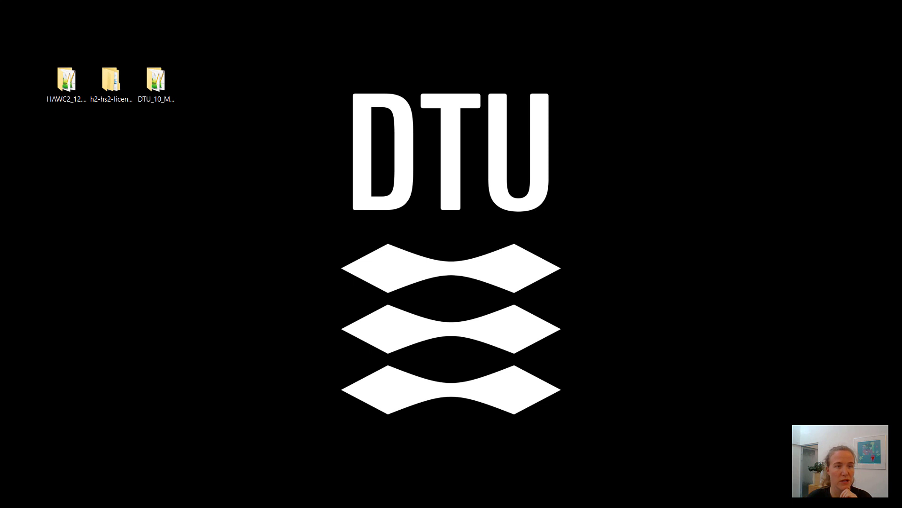
pyautogui.moveTo(901, 132); pyautogui.dragTo(664, 65)
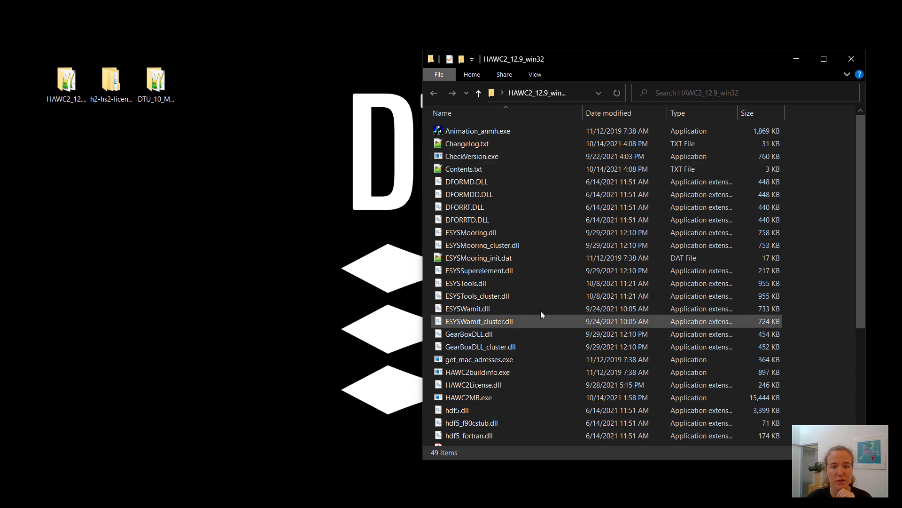
# Step: Open the license managers folder in a narrower window to the left of the HAWC2 folder
pyautogui.scroll(-3, 540, 337)
pyautogui.scroll(3, 540, 337)
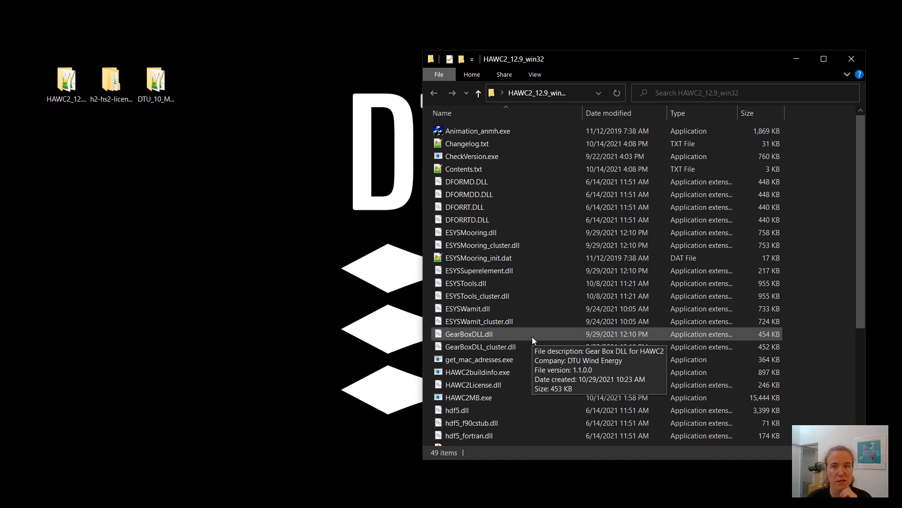
pyautogui.click(112, 87)
pyautogui.doubleClick(112, 89)
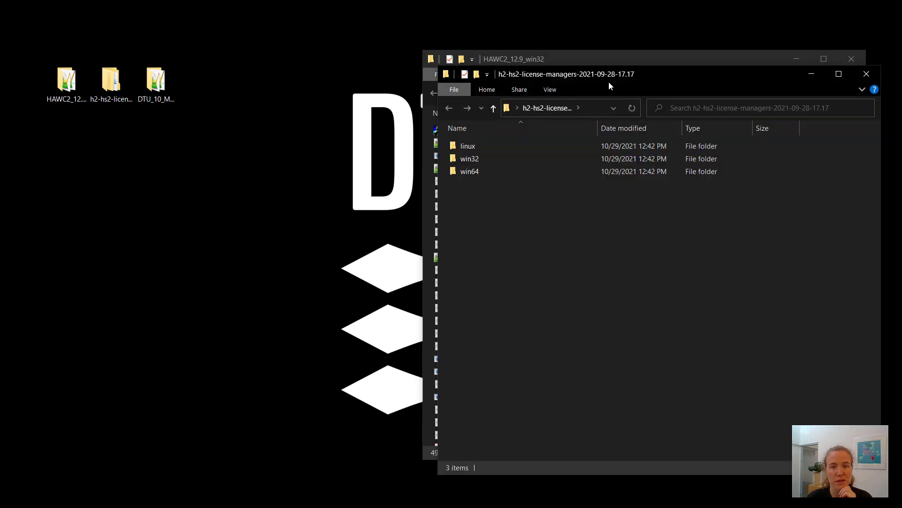
pyautogui.moveTo(608, 81); pyautogui.dragTo(197, 66)
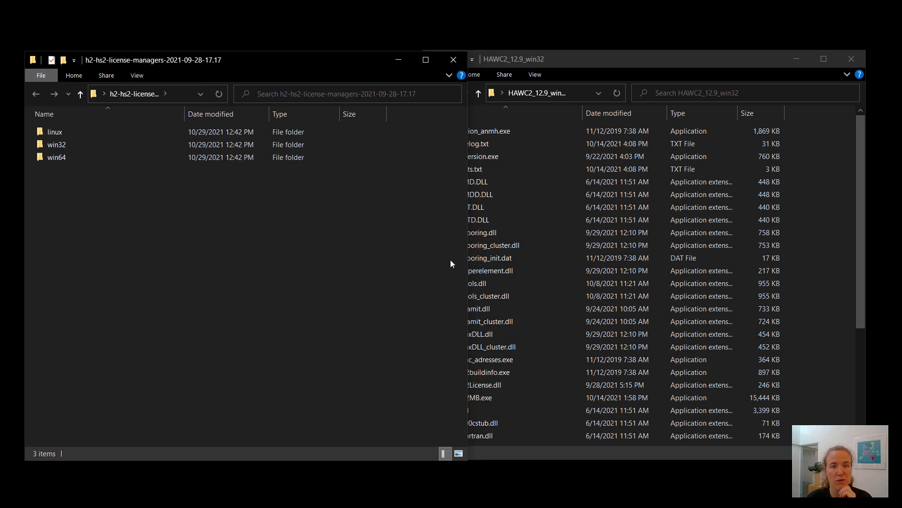
pyautogui.moveTo(467, 262); pyautogui.dragTo(410, 261)
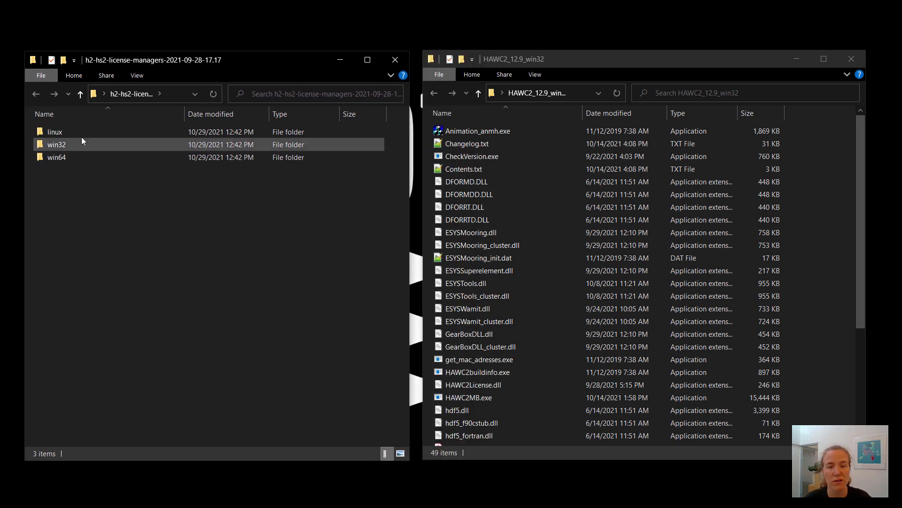
# Step: Compare the win32 license folder with HAWC2License.dll in HAWC2_12.9_win32, then select win32
pyautogui.click(66, 141)
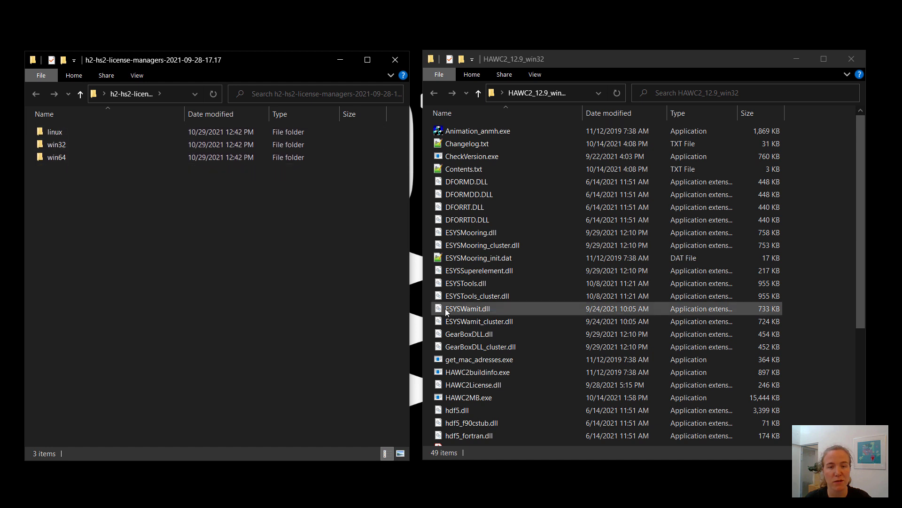
pyautogui.click(487, 386)
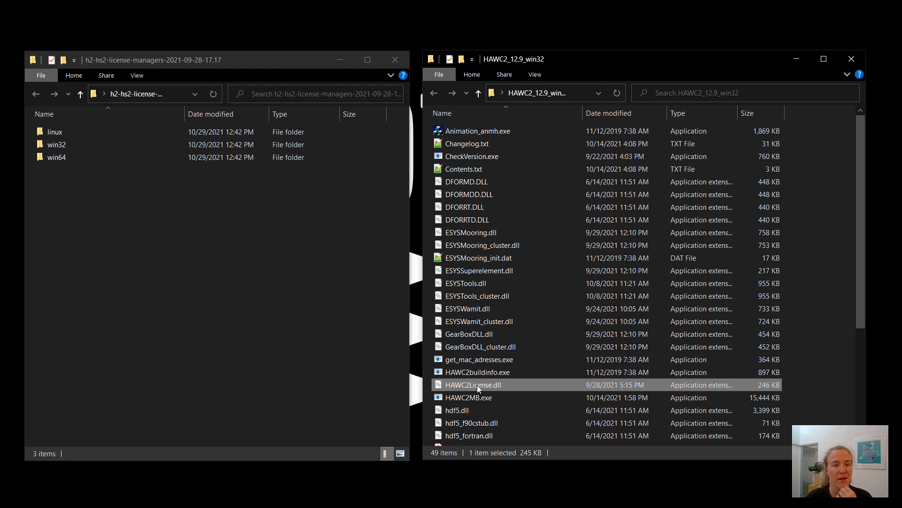
pyautogui.moveTo(482, 378)
pyautogui.scroll(-3, 489, 376)
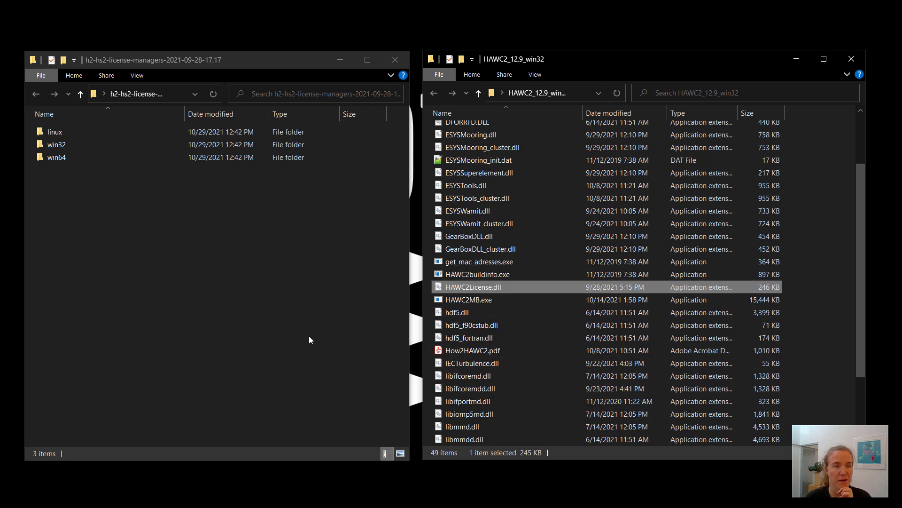
pyautogui.click(270, 295)
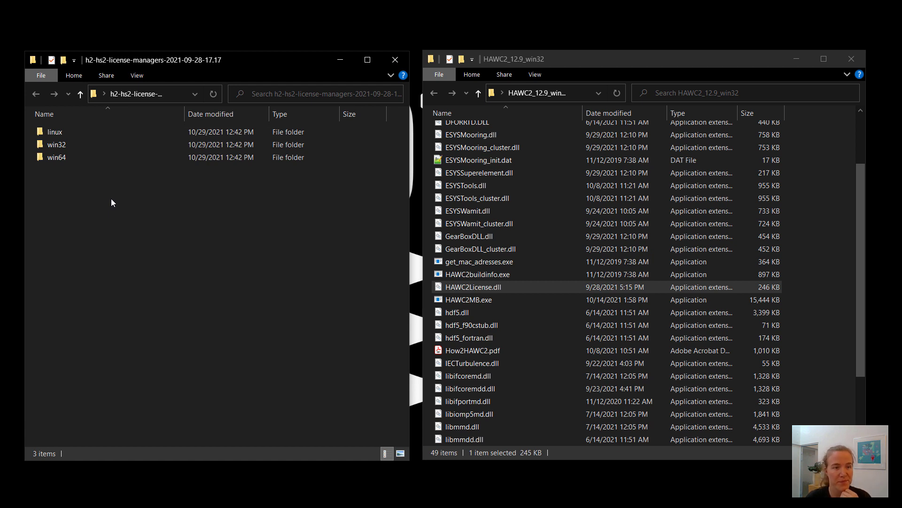
pyautogui.click(71, 147)
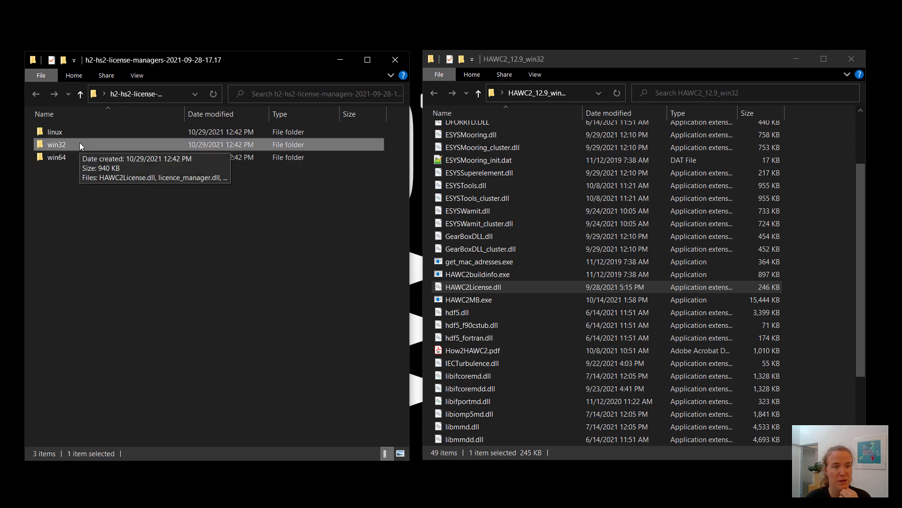
# Step: Copy HAWC2License.dll and licence_manager.dll from win32 into HAWC2_12.9_win32, replacing the existing files
pyautogui.doubleClick(80, 143)
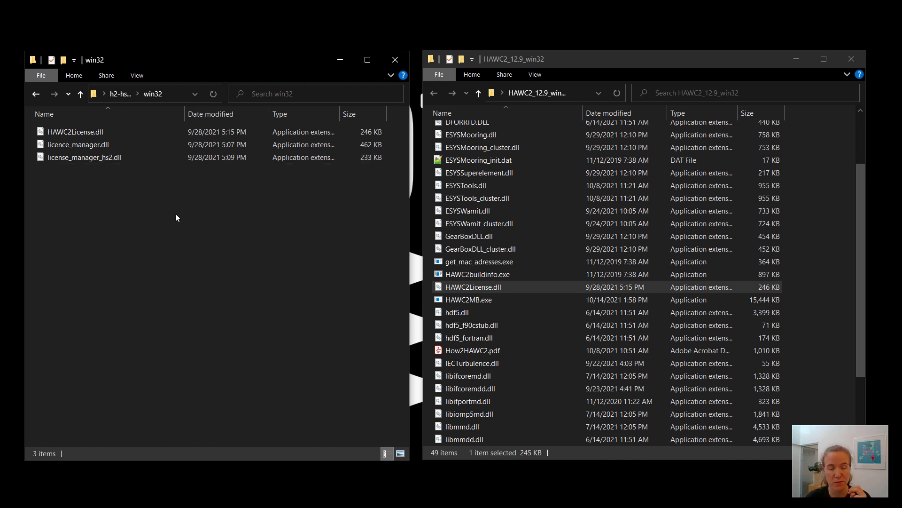
pyautogui.click(119, 144)
pyautogui.keyDown('ctrl'); pyautogui.click(114, 133); pyautogui.keyUp('ctrl')
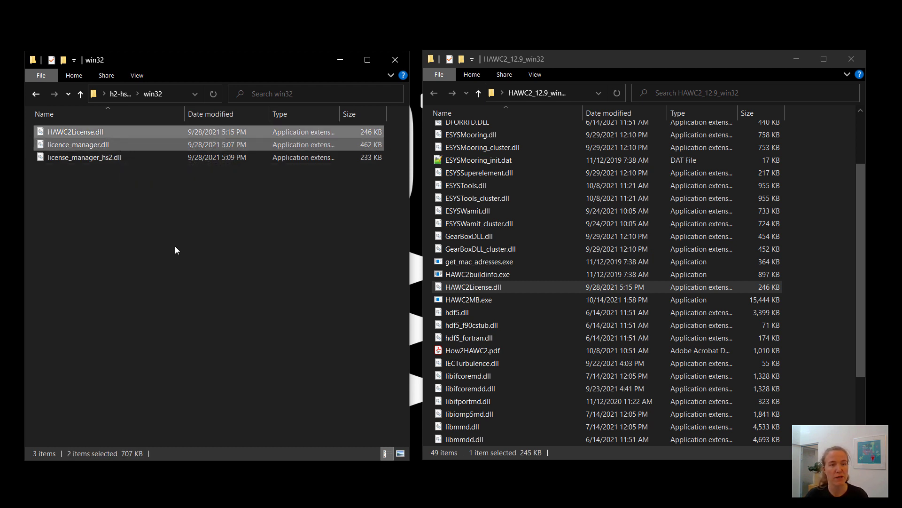
pyautogui.rightClick(137, 146)
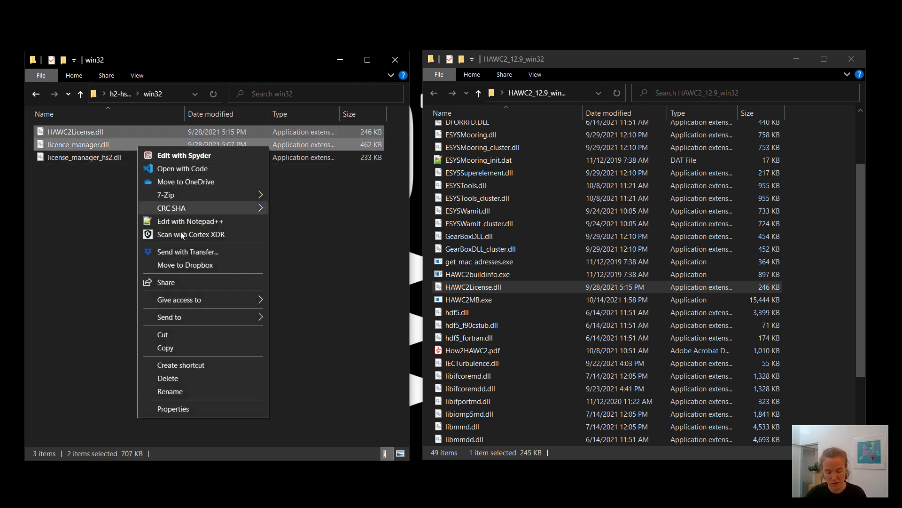
pyautogui.click(178, 345)
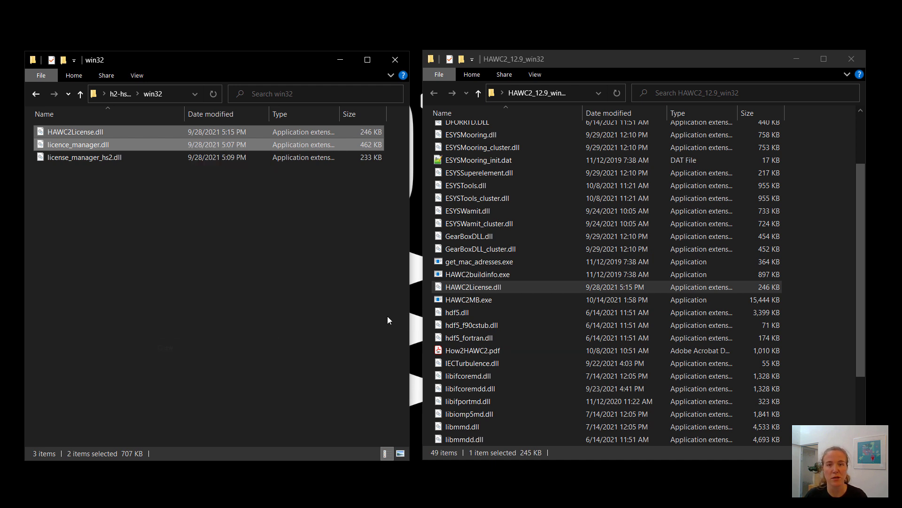
pyautogui.rightClick(497, 313)
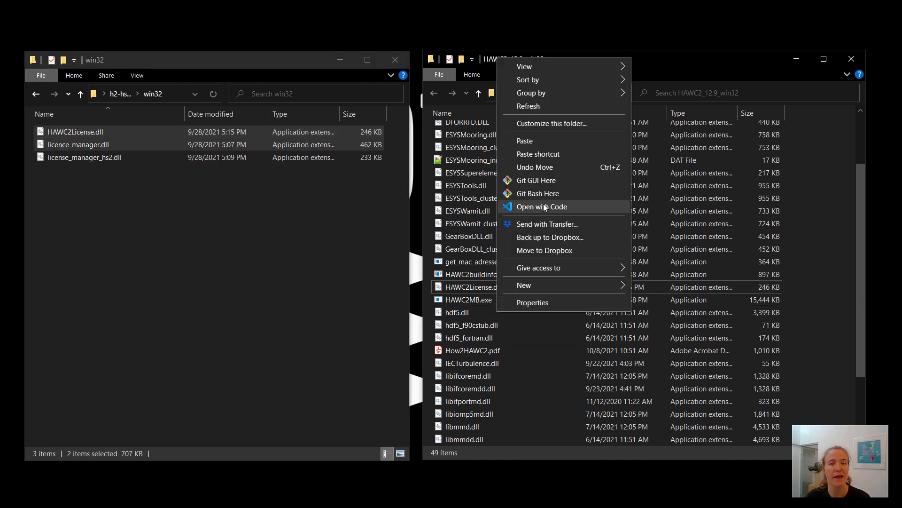
pyautogui.click(551, 141)
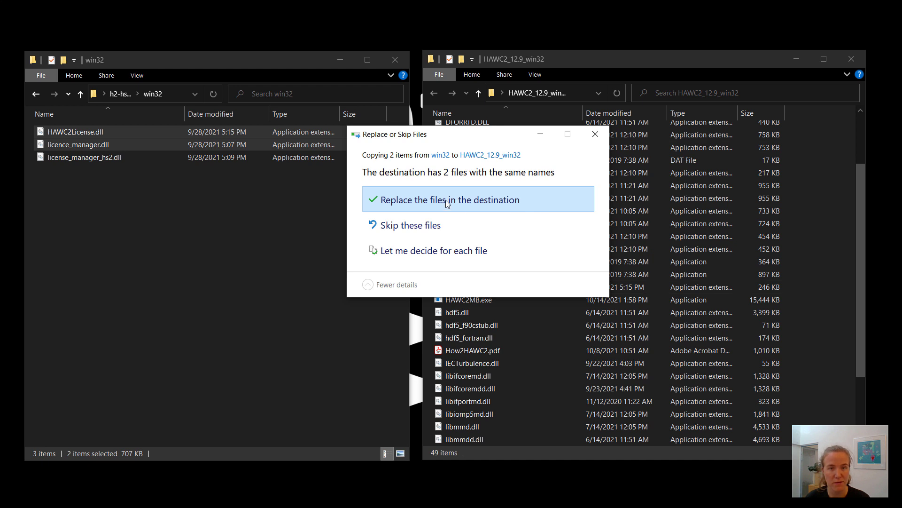
pyautogui.click(447, 201)
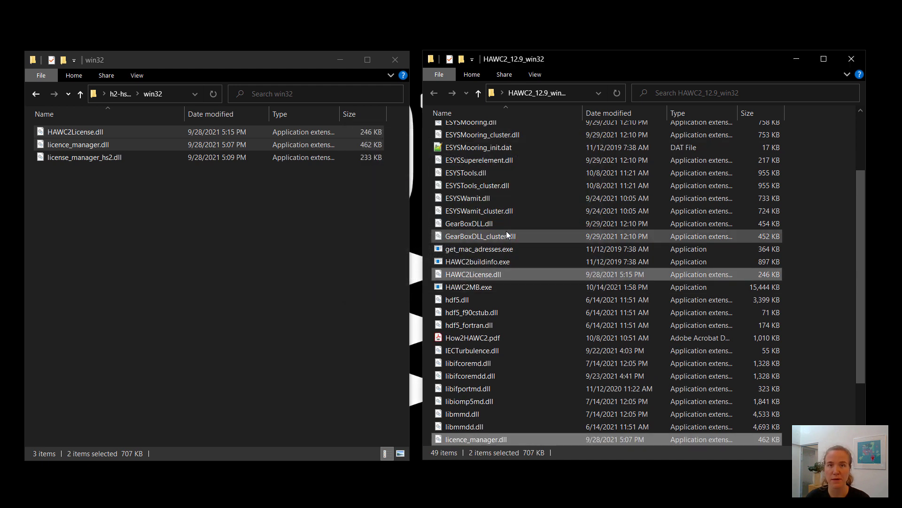
pyautogui.scroll(3, 557, 269)
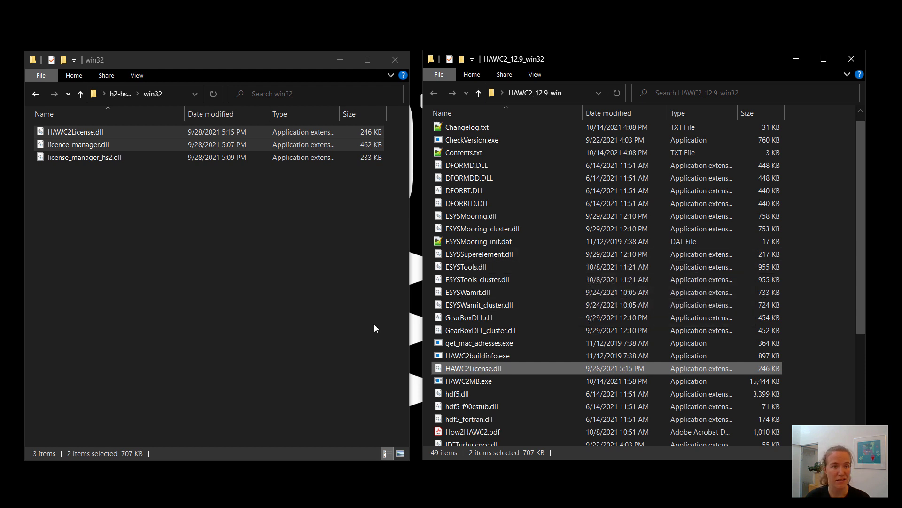
# Step: Reopen HAWC2_12.9_win32 alone and launch a Command Prompt there via cmd in the address bar
pyautogui.click(395, 60)
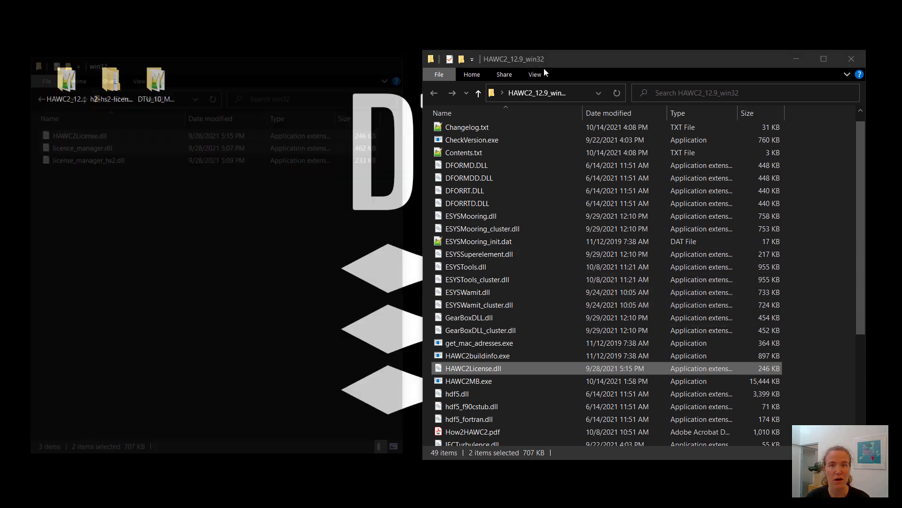
pyautogui.click(857, 63)
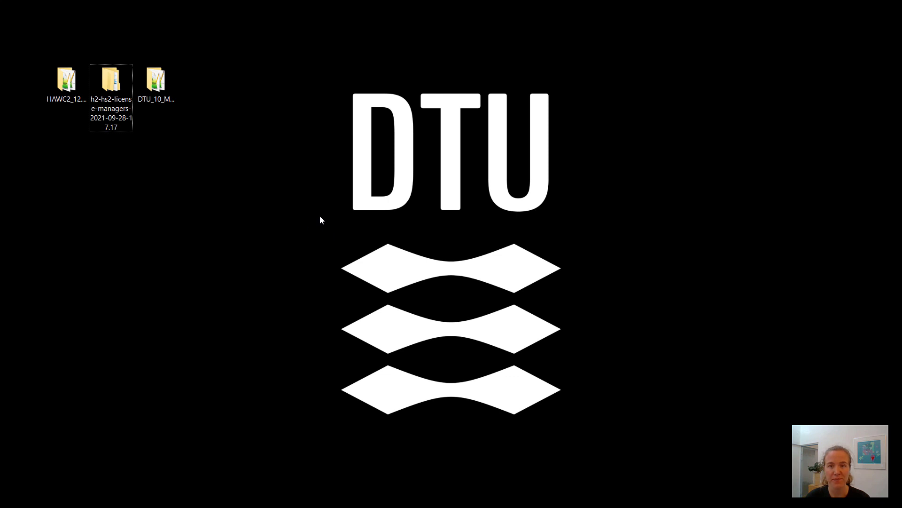
pyautogui.doubleClick(63, 91)
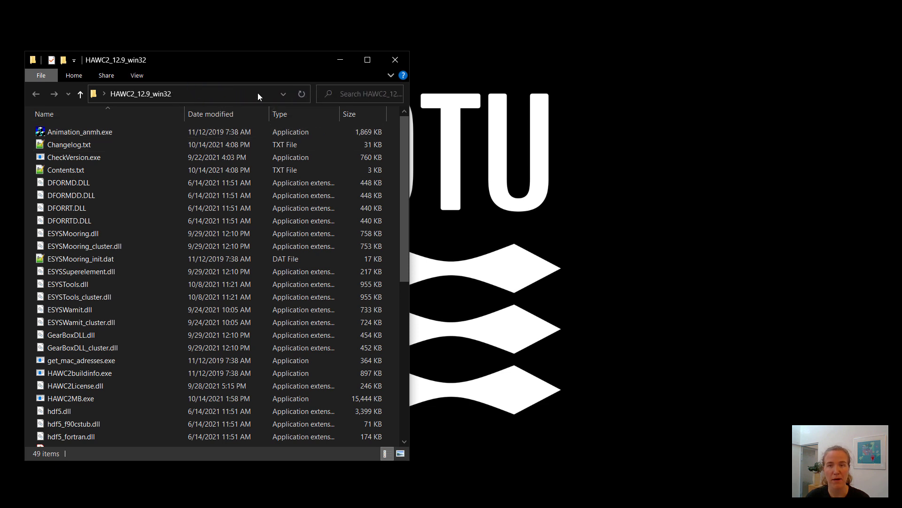
pyautogui.click(220, 93)
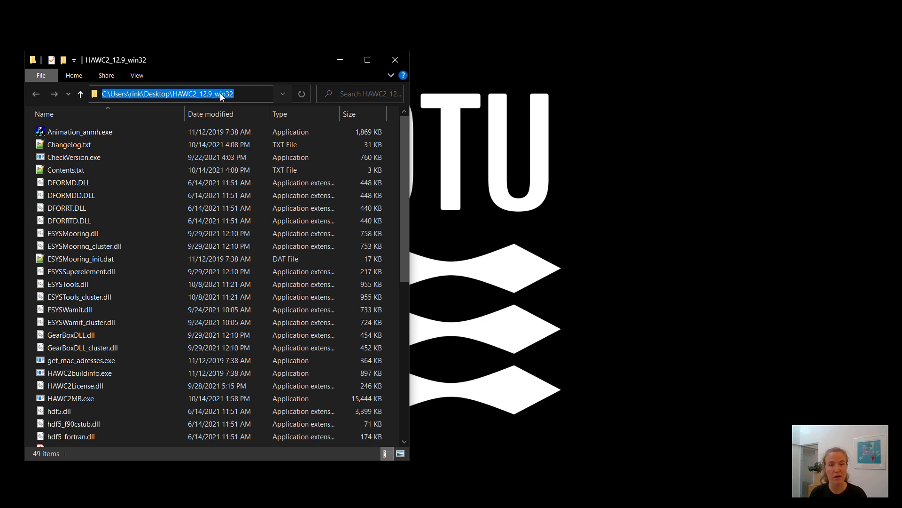
pyautogui.write('cmd')
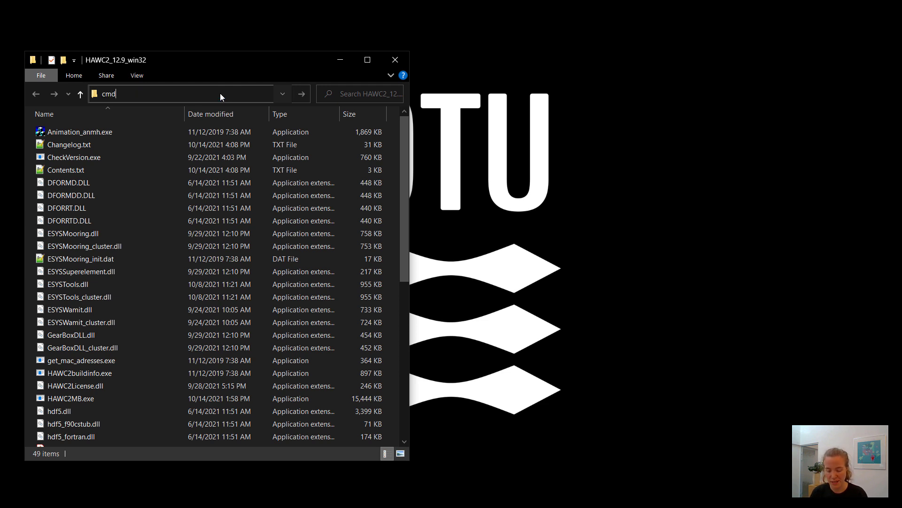
pyautogui.press('Return')
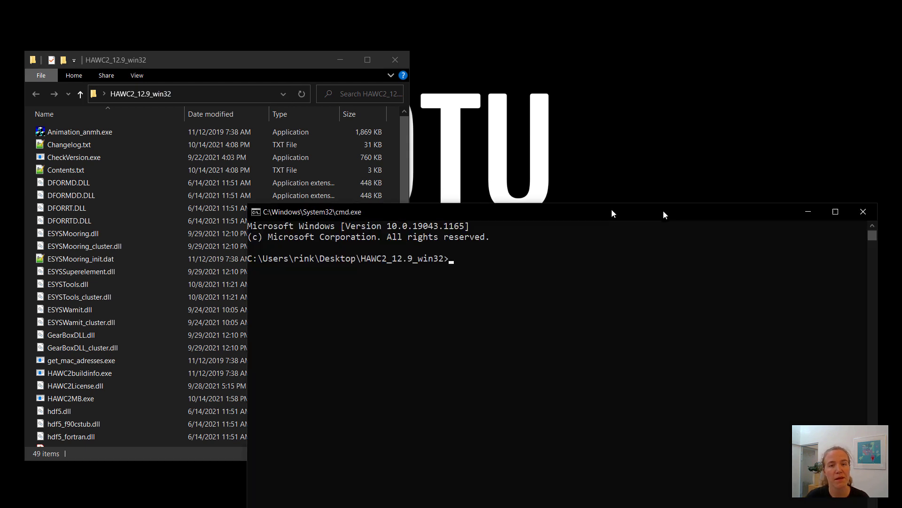
# Step: Run HAWC2MB.exe without arguments in the console
pyautogui.moveTo(664, 213); pyautogui.dragTo(613, 140)
pyautogui.click(521, 268)
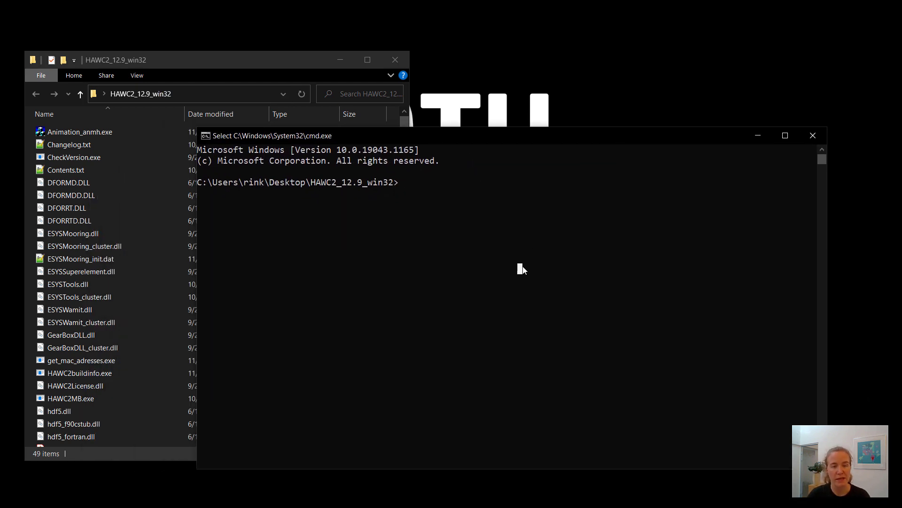
pyautogui.write('HAWC')
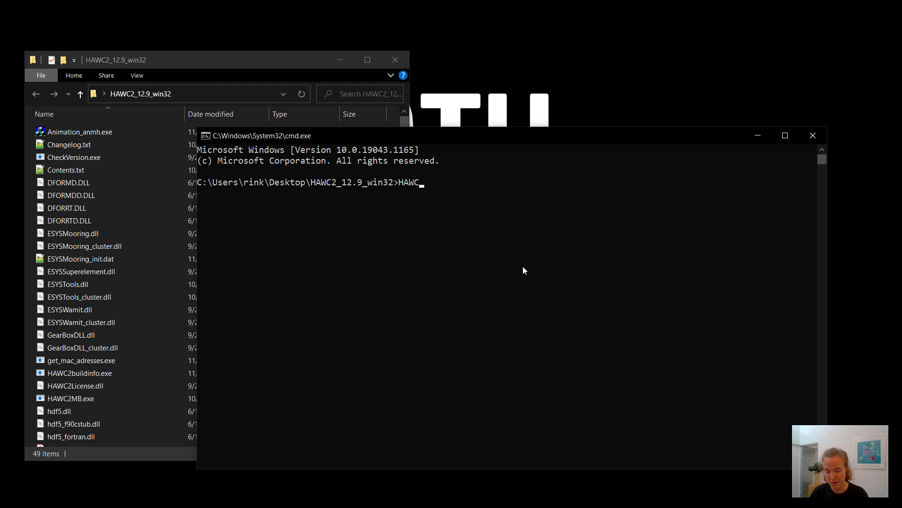
pyautogui.write('2MB.exe')
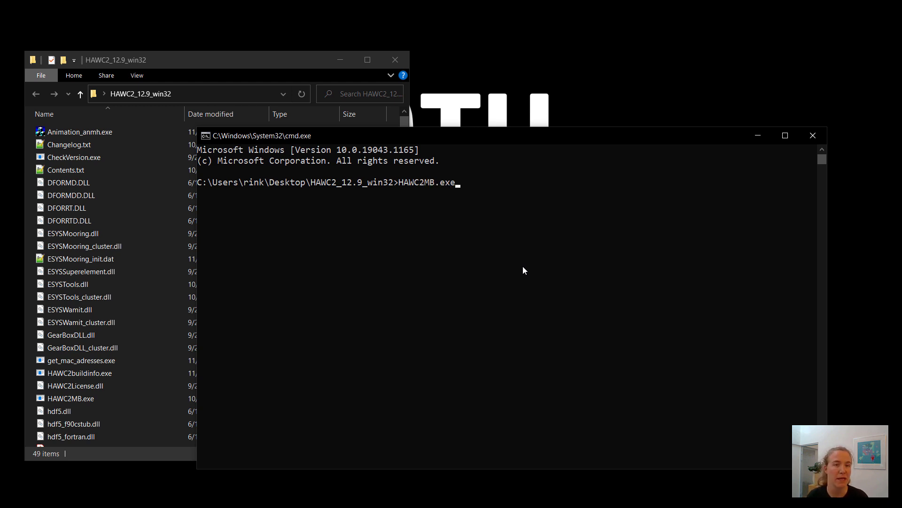
pyautogui.press('Return')
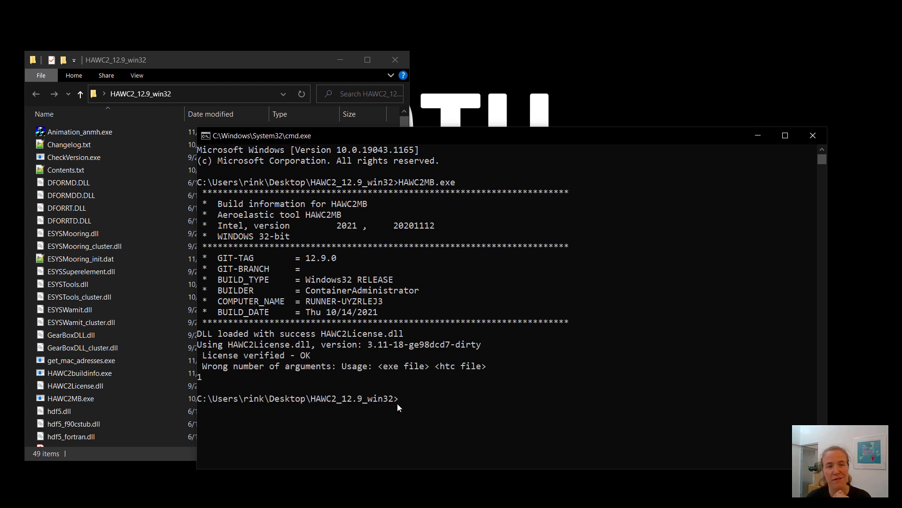
pyautogui.moveTo(336, 354); pyautogui.dragTo(299, 354)
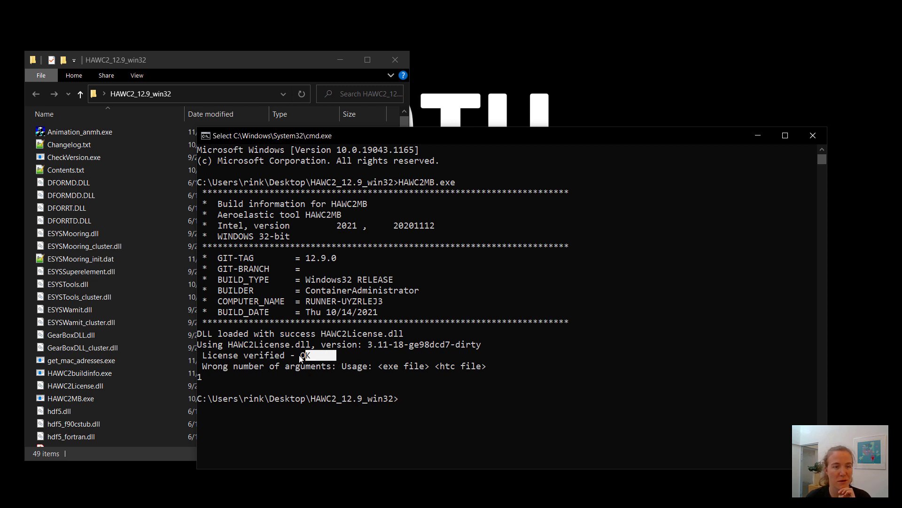
pyautogui.moveTo(240, 356); pyautogui.dragTo(197, 355)
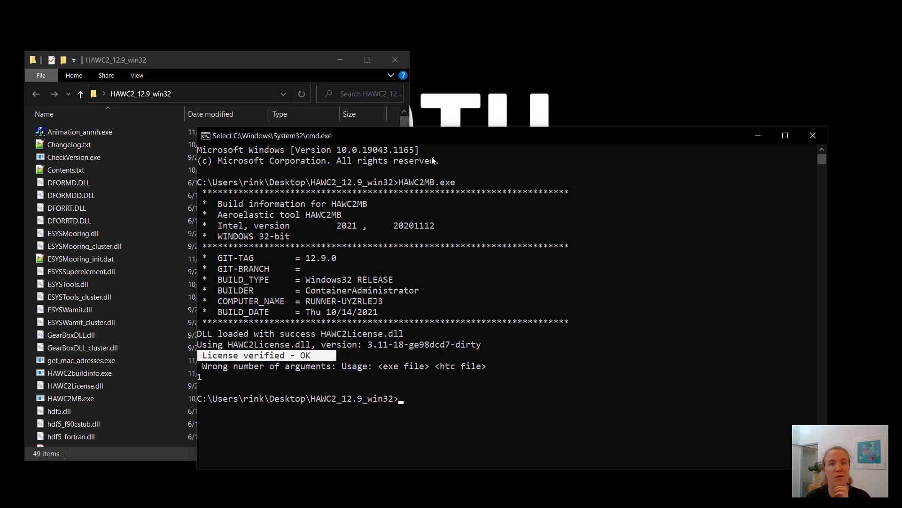
pyautogui.moveTo(429, 134); pyautogui.dragTo(447, 134)
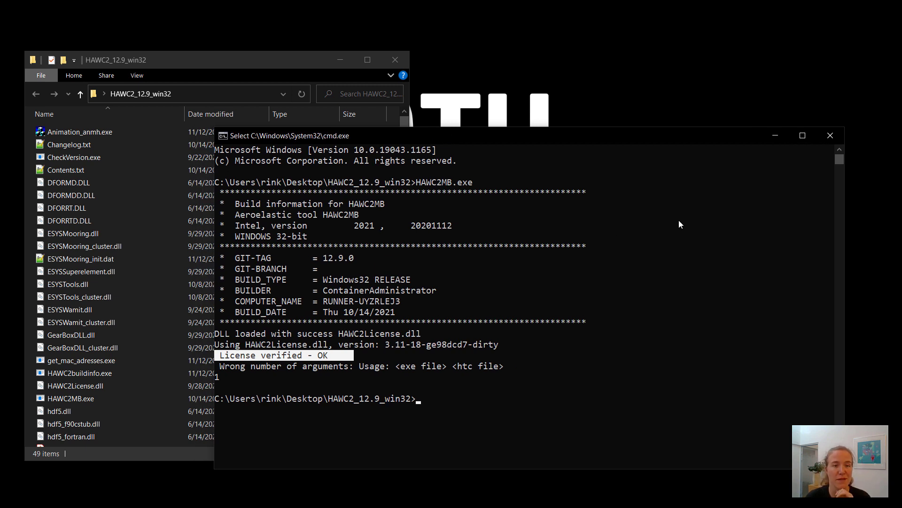
# Step: Close the console and arrange the Documents\hawc2 window beside the desktop folders
pyautogui.click(831, 136)
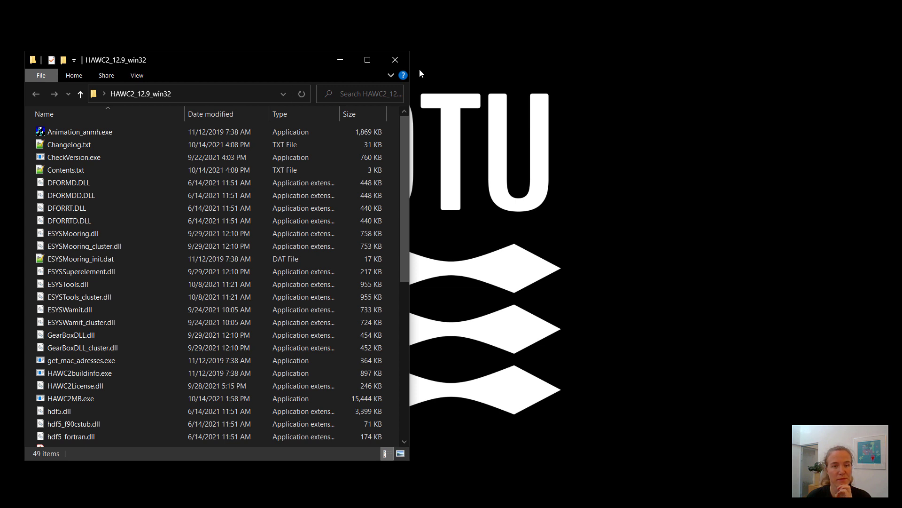
pyautogui.moveTo(165, 66); pyautogui.dragTo(582, 47)
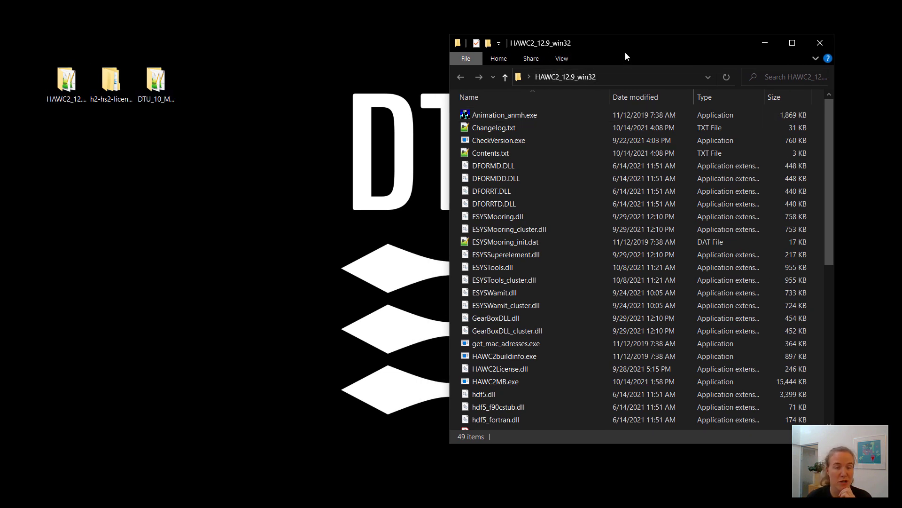
pyautogui.moveTo(625, 51); pyautogui.dragTo(233, 47)
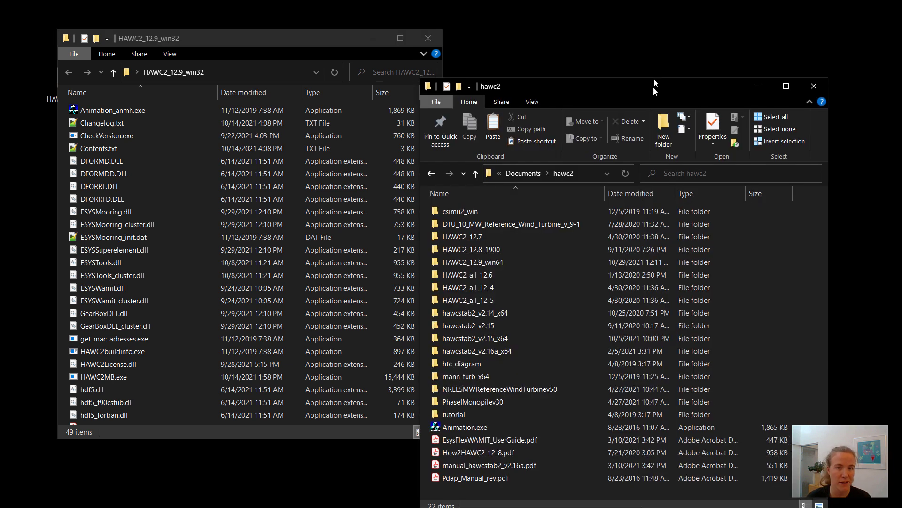
pyautogui.moveTo(654, 78); pyautogui.dragTo(676, 52)
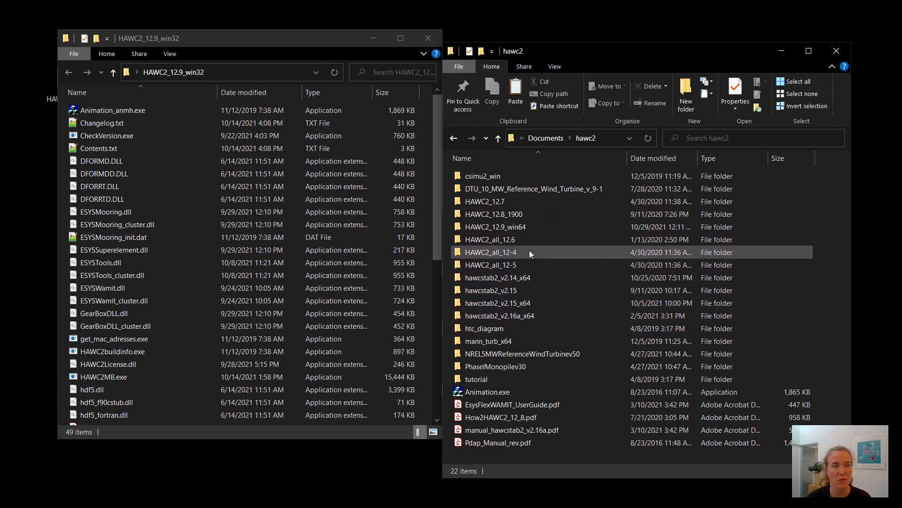
pyautogui.click(428, 38)
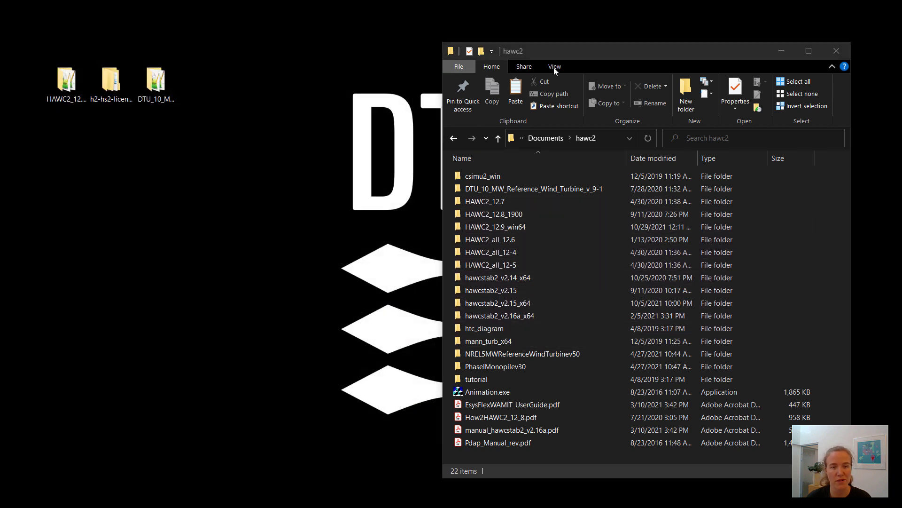
pyautogui.moveTo(556, 51); pyautogui.dragTo(474, 28)
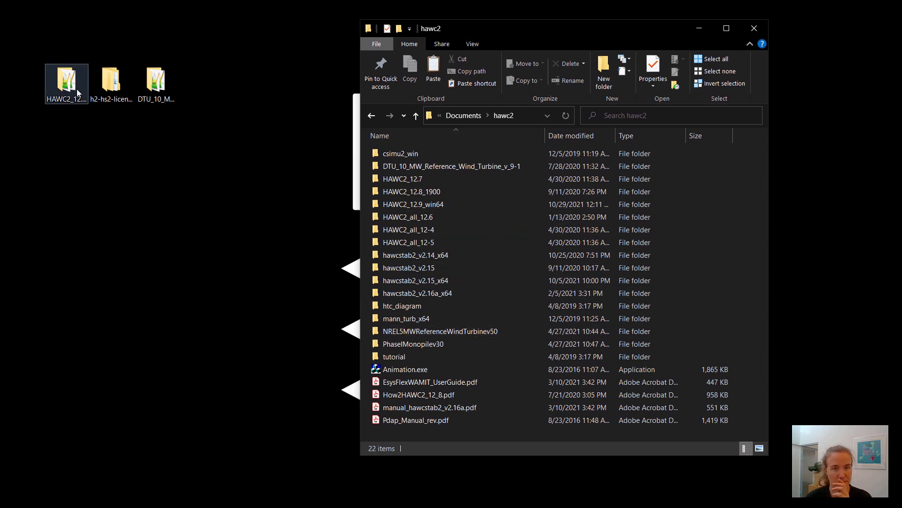
# Step: Drag the desktop HAWC2_12.9_win32 folder into hawc2 and sort the contents by name
pyautogui.moveTo(68, 89); pyautogui.dragTo(398, 405)
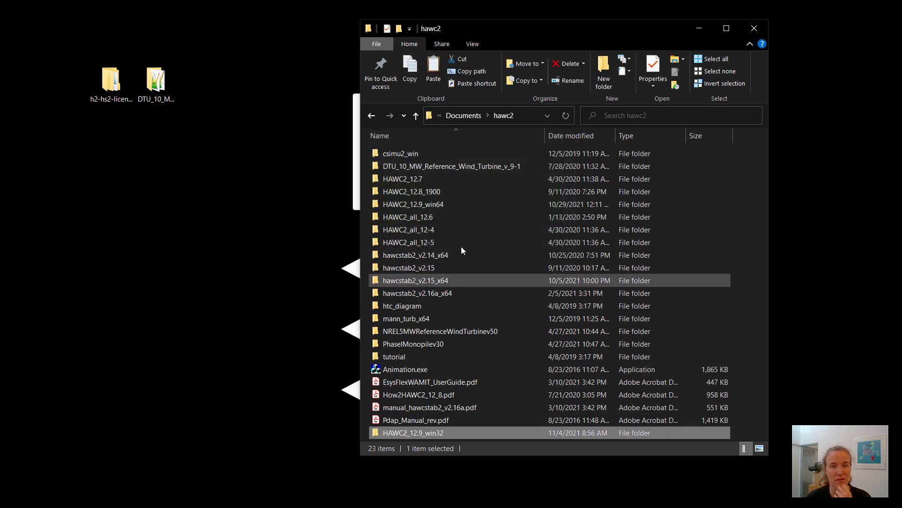
pyautogui.click(453, 139)
pyautogui.click(453, 139)
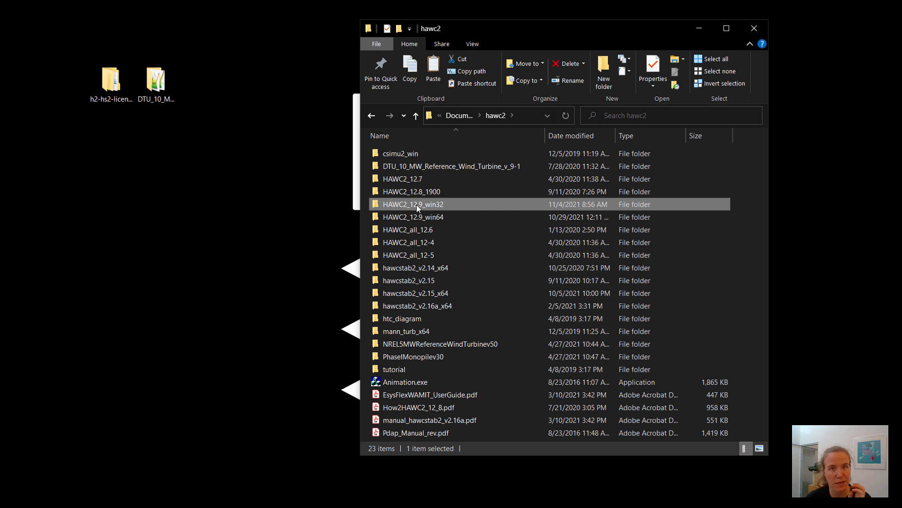
# Step: Show the navigation pane and widen the window so the Size column appears
pyautogui.click(478, 49)
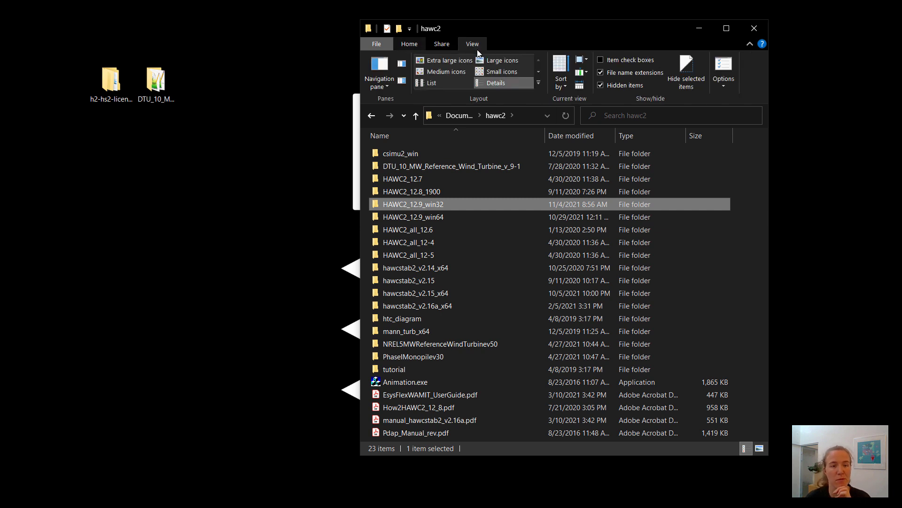
pyautogui.click(385, 86)
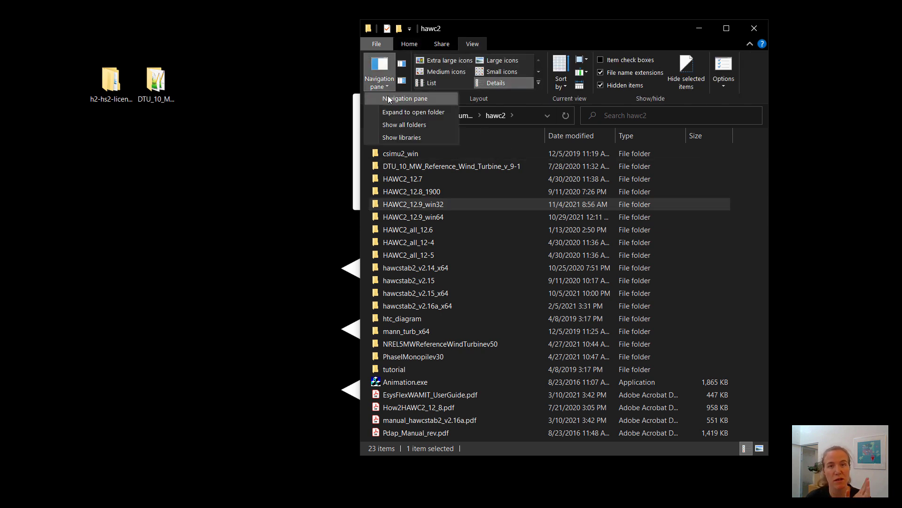
pyautogui.click(387, 98)
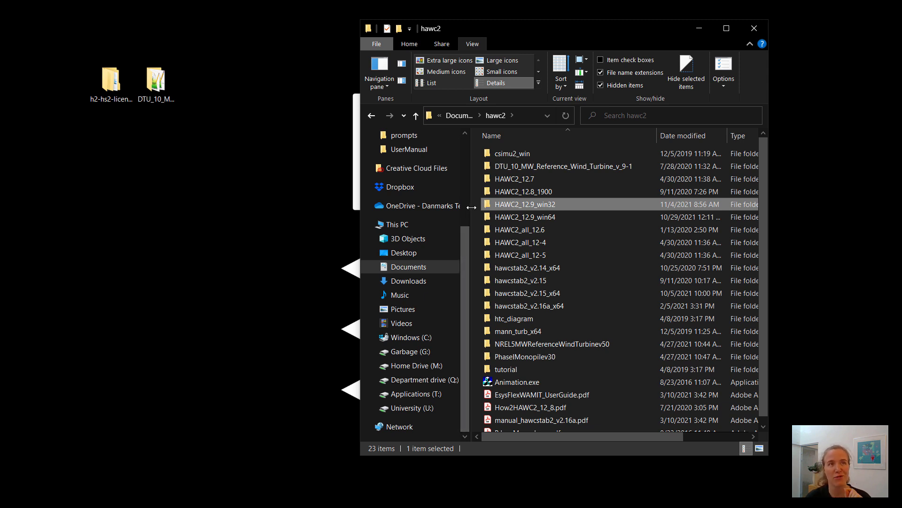
pyautogui.moveTo(470, 211); pyautogui.dragTo(434, 213)
pyautogui.moveTo(764, 214); pyautogui.dragTo(845, 219)
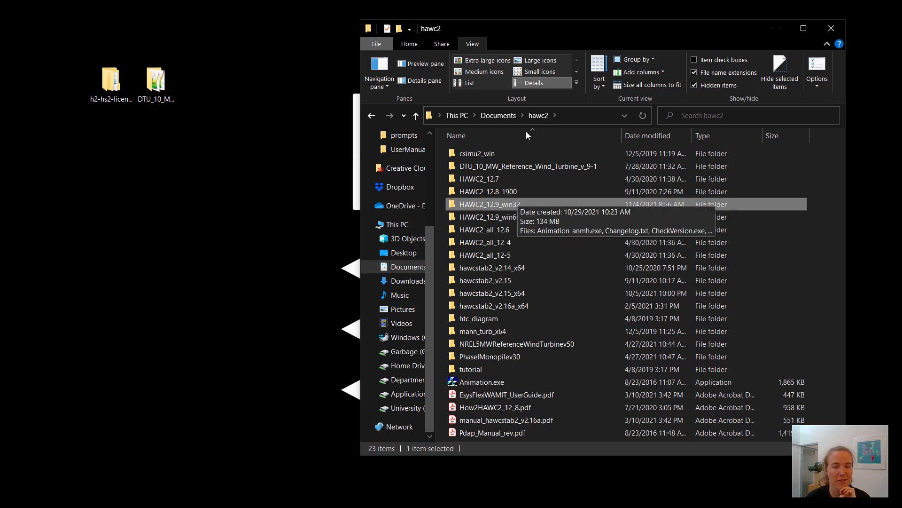
# Step: Open This PC's system properties from the folder tree
pyautogui.moveTo(545, 30); pyautogui.dragTo(573, 21)
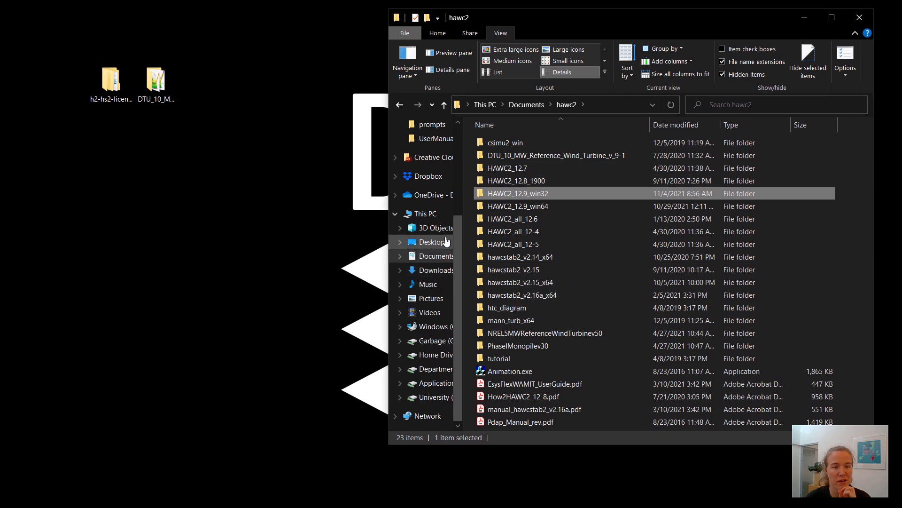
pyautogui.rightClick(426, 218)
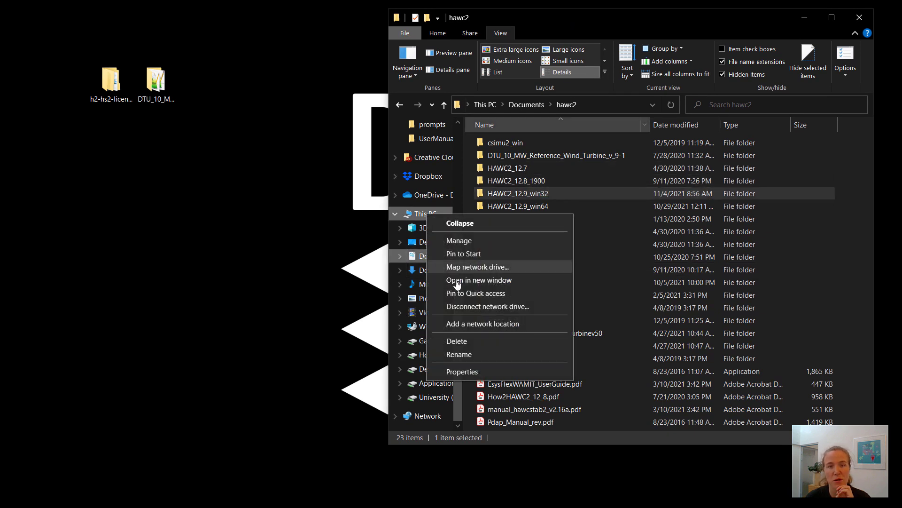
pyautogui.click(459, 371)
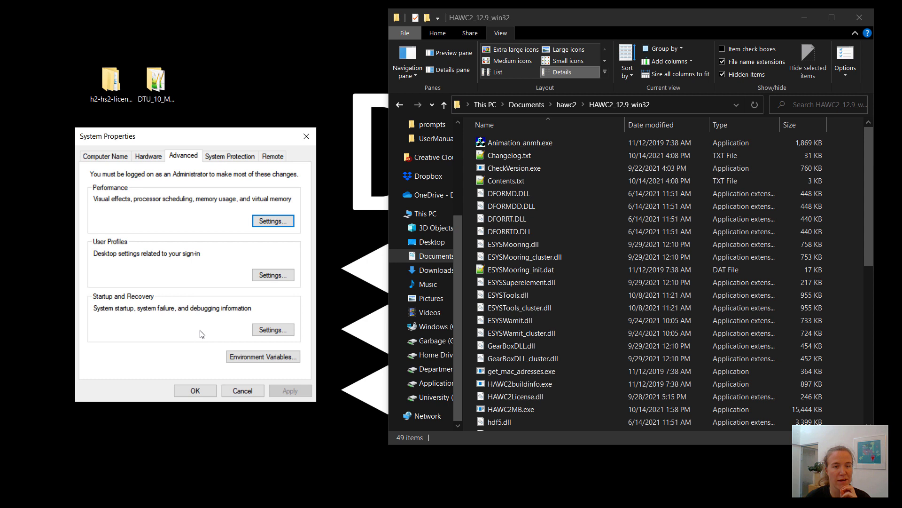
# Step: Add the pasted HAWC2_12.9_win32 folder path as a new entry in the user Path variable
pyautogui.click(295, 356)
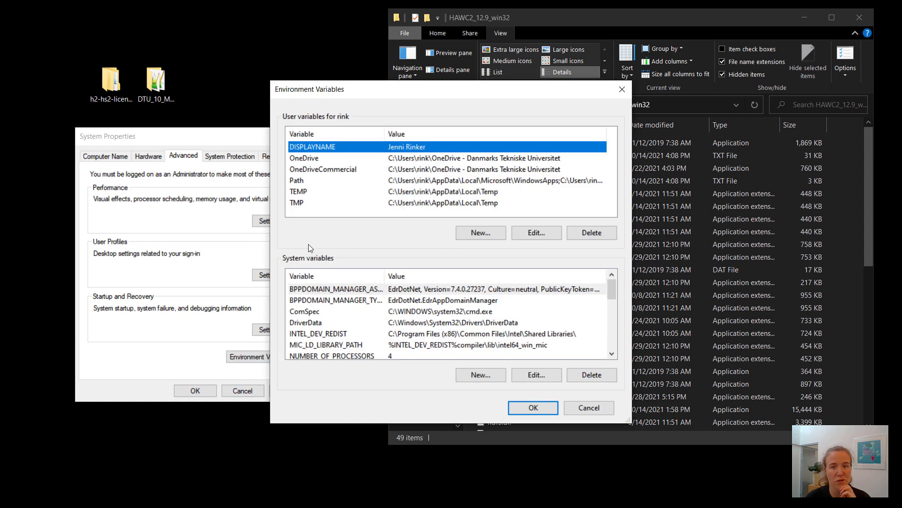
pyautogui.click(300, 183)
pyautogui.click(519, 234)
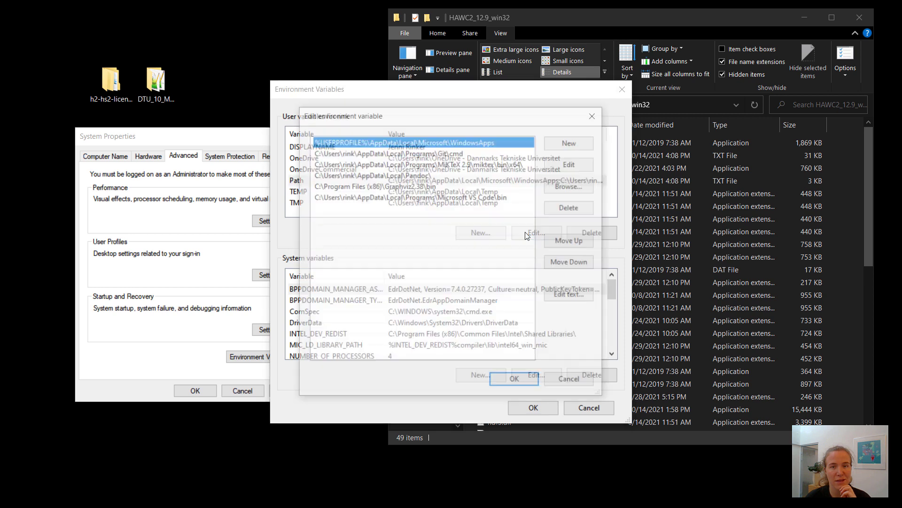
pyautogui.click(559, 143)
pyautogui.write('C:\\Users\\rink\\Documents\\hawc2\\HAWC2_12.9_win32')
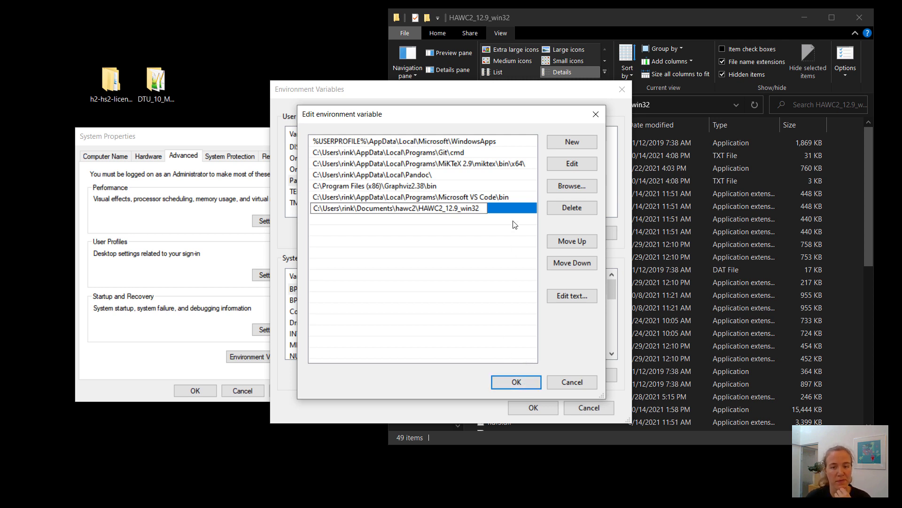
pyautogui.click(525, 382)
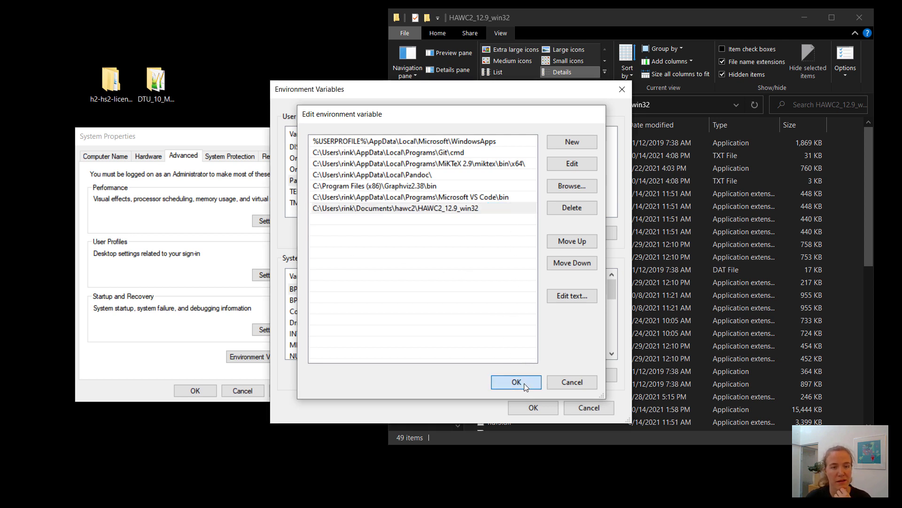
pyautogui.click(531, 406)
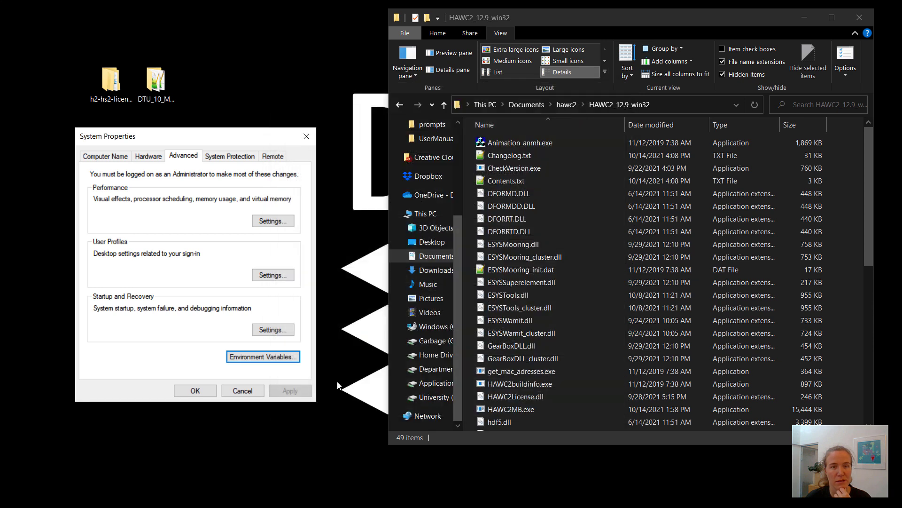
# Step: Close System Properties and hide Explorer's navigation pane
pyautogui.click(205, 391)
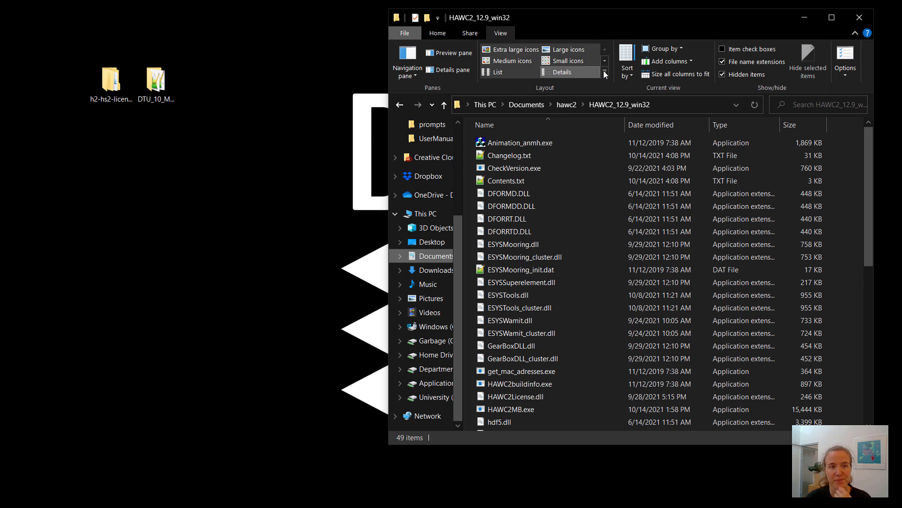
pyautogui.click(410, 77)
pyautogui.click(424, 88)
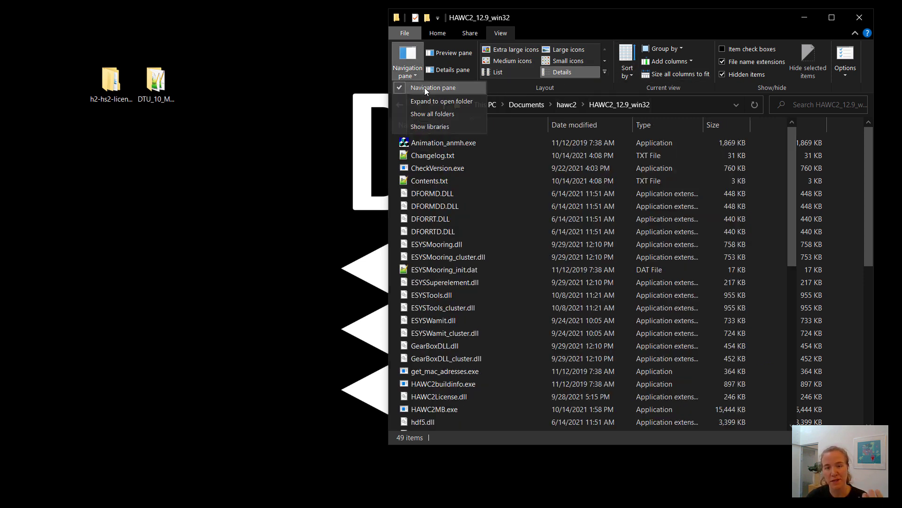
# Step: Collapse the ribbon and open the DTU 10 MW model folder in a narrower lower-left window
pyautogui.click(853, 32)
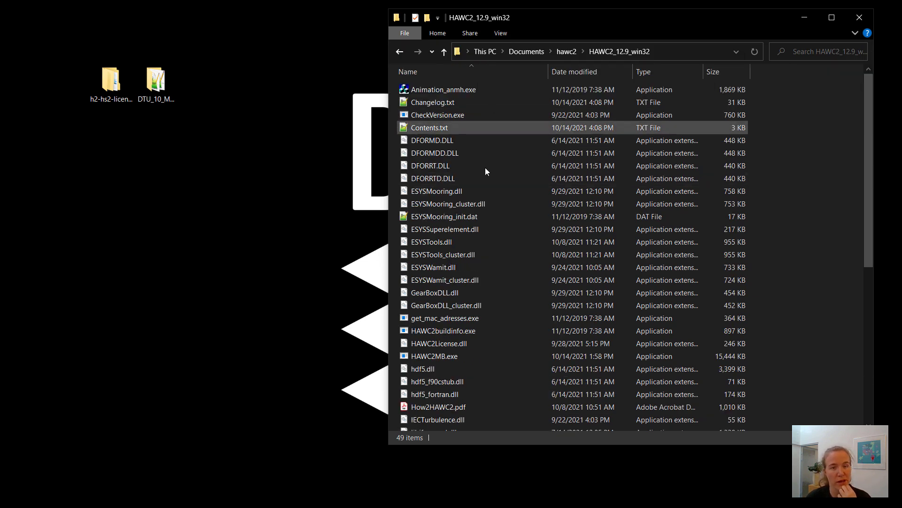
pyautogui.scroll(-3, 472, 372)
pyautogui.scroll(3, 472, 372)
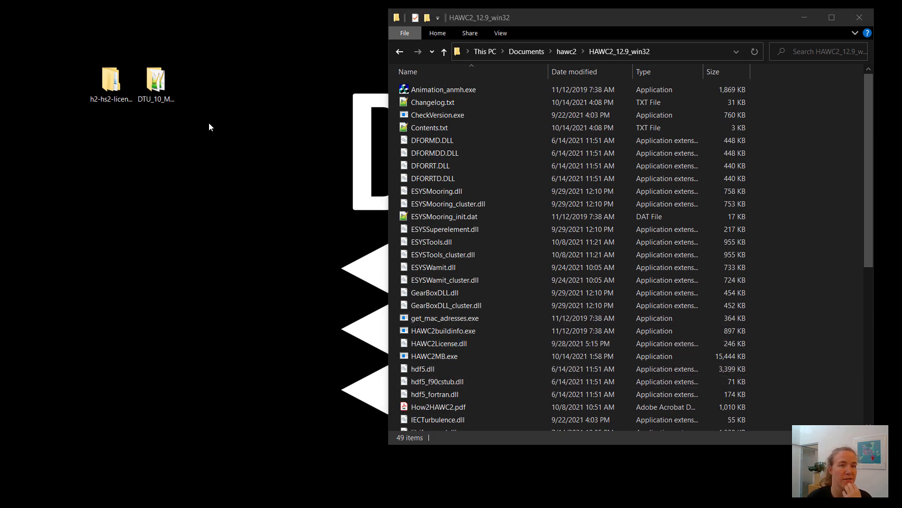
pyautogui.doubleClick(157, 89)
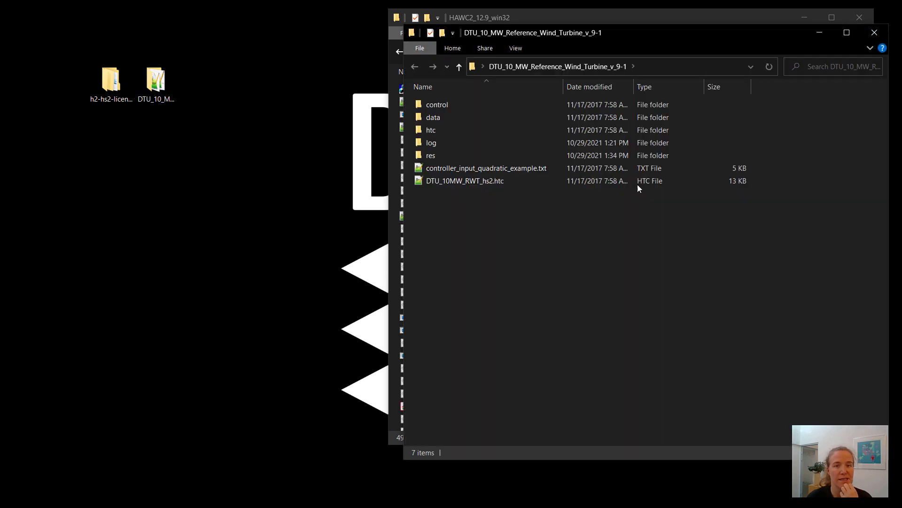
pyautogui.moveTo(636, 35); pyautogui.dragTo(226, 160)
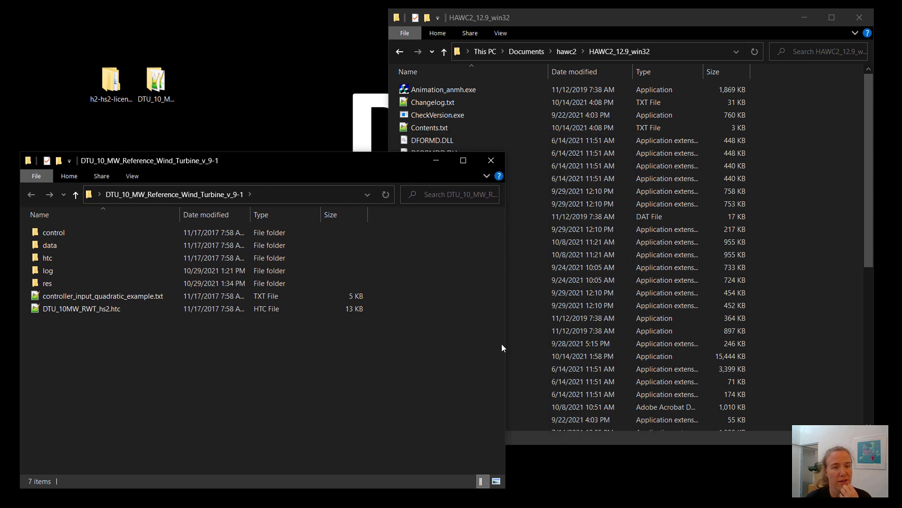
pyautogui.moveTo(502, 348); pyautogui.dragTo(429, 344)
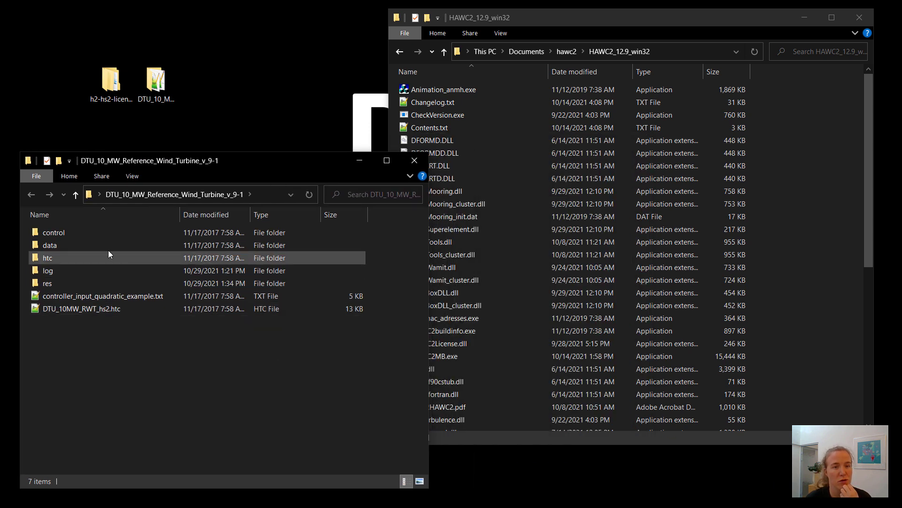
# Step: Browse the control folder, DTU_10MW_RWT_hs2.htc, and the htc folder's DTU_10MW_RWT.htc
pyautogui.doubleClick(83, 236)
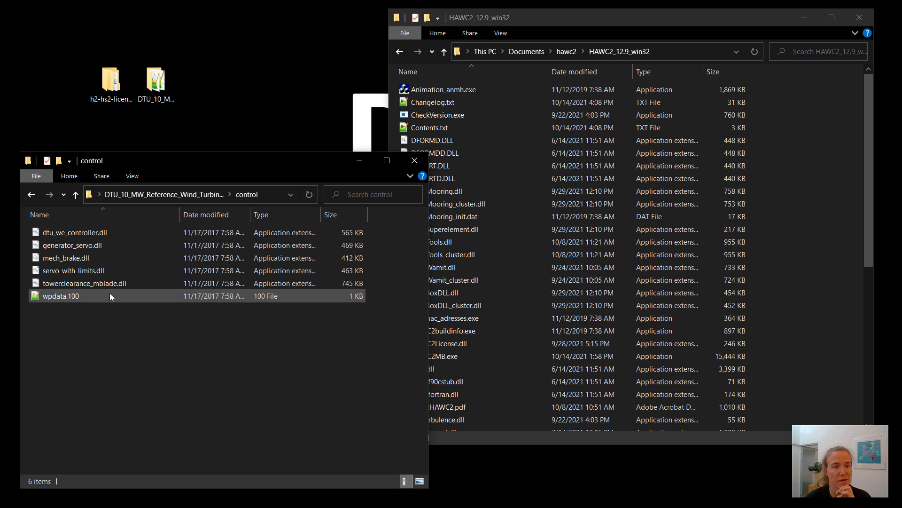
pyautogui.click(213, 197)
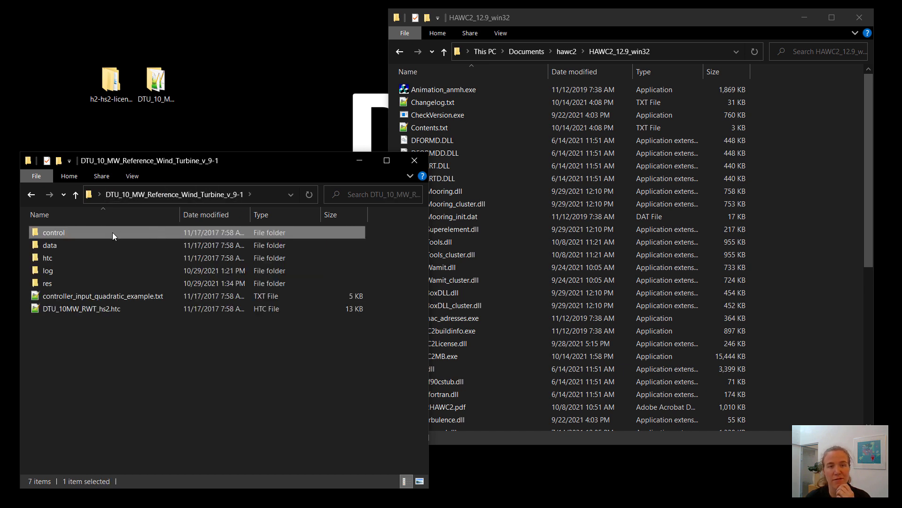
pyautogui.click(96, 314)
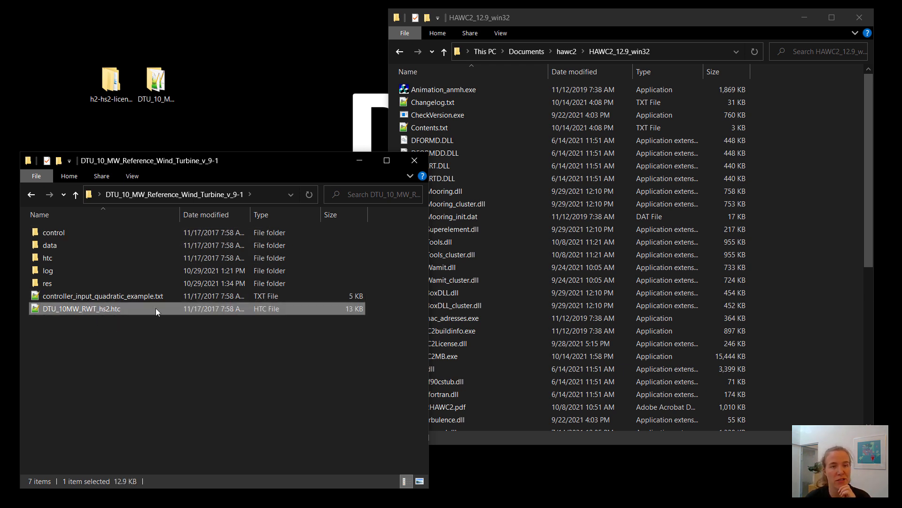
pyautogui.doubleClick(97, 259)
pyautogui.click(93, 234)
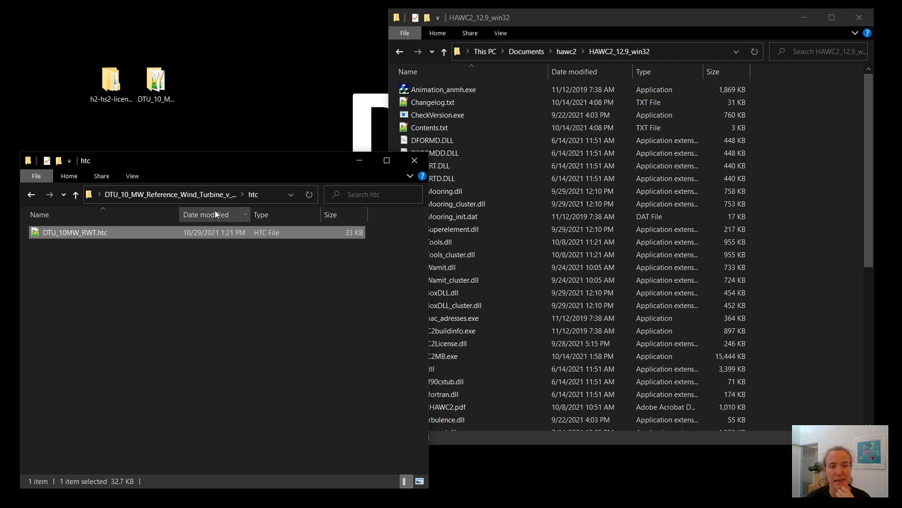
pyautogui.click(214, 196)
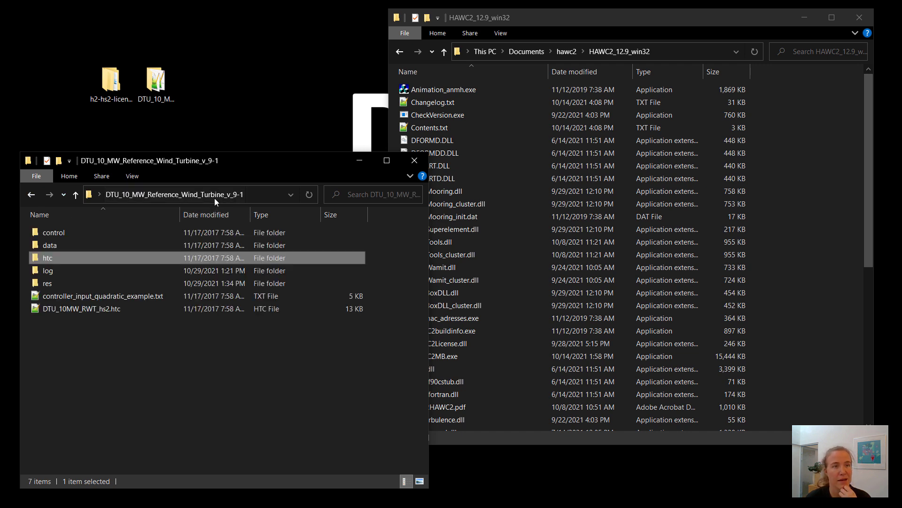
# Step: Open DTU_10MW_RWT.htc, return to the model folder, and bring up the Run dialog
pyautogui.doubleClick(67, 258)
pyautogui.click(65, 235)
pyautogui.doubleClick(64, 235)
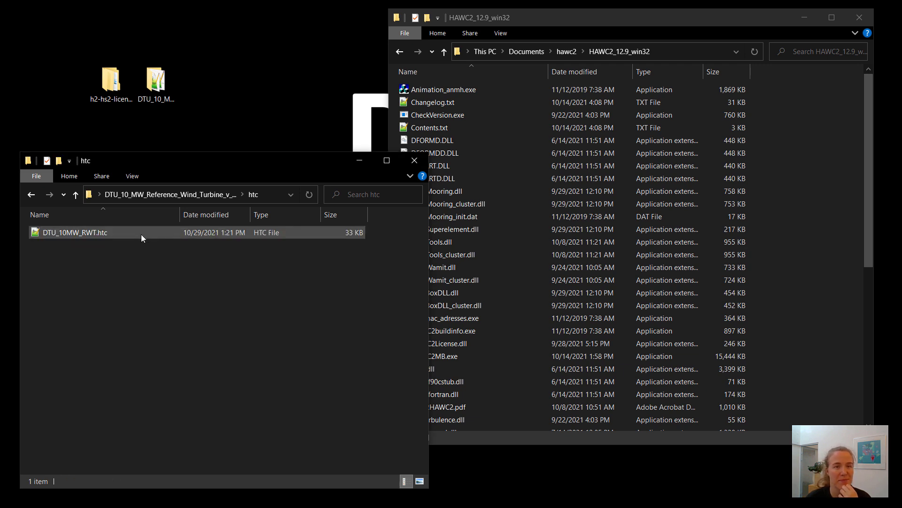
pyautogui.click(196, 195)
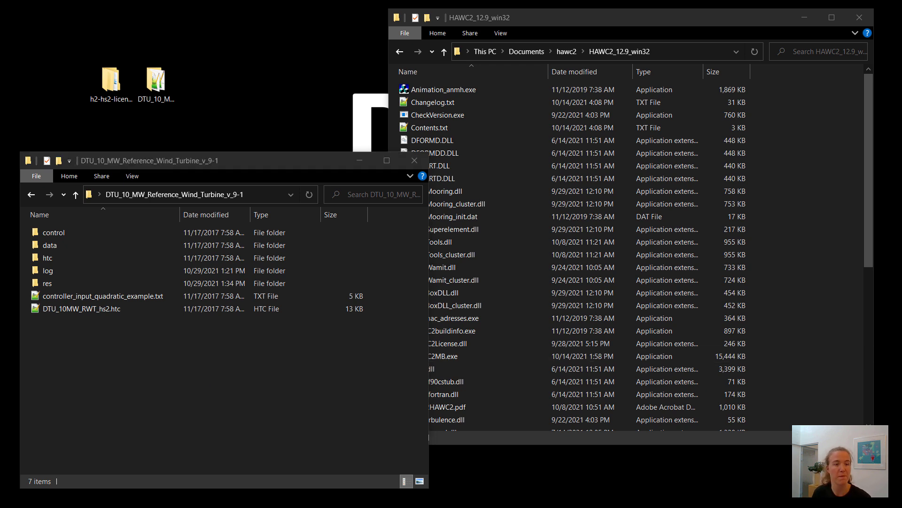
pyautogui.press('super+r')
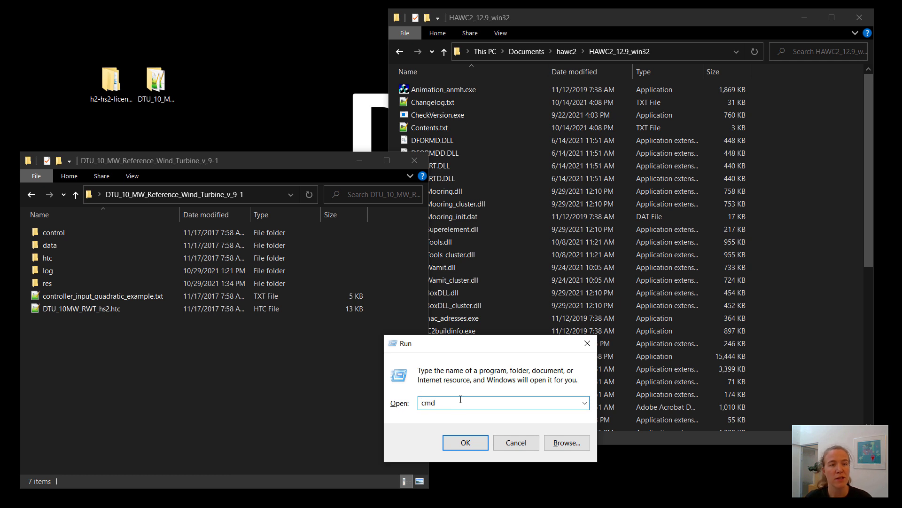
# Step: Launch cmd from Run and arrange the console below the model folder window
pyautogui.click(458, 444)
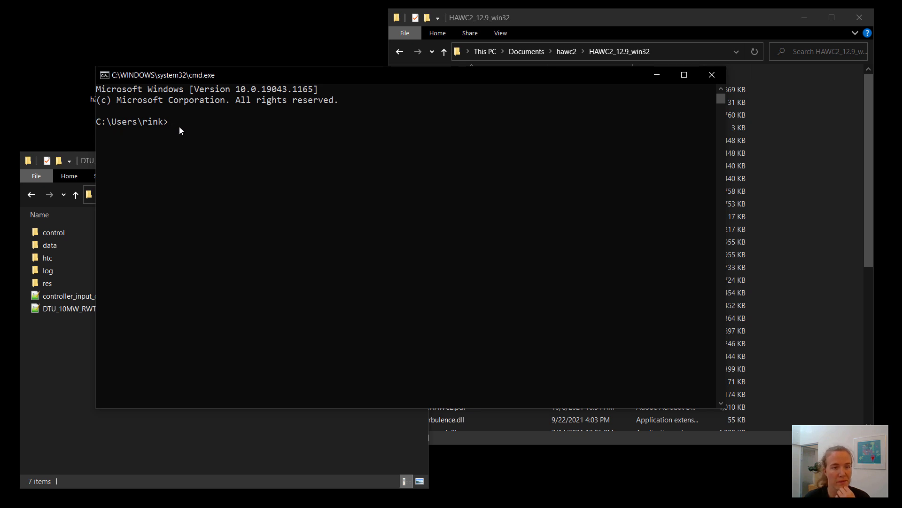
pyautogui.moveTo(227, 78); pyautogui.dragTo(192, 46)
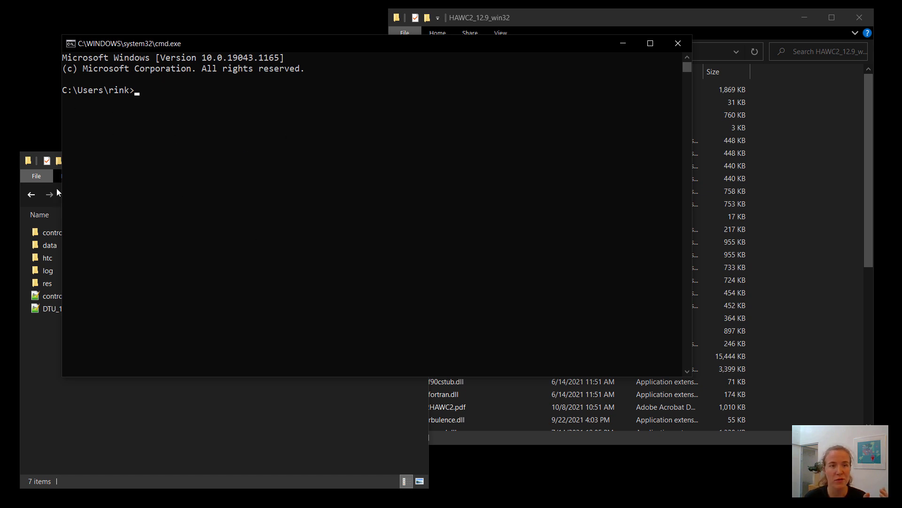
pyautogui.click(121, 431)
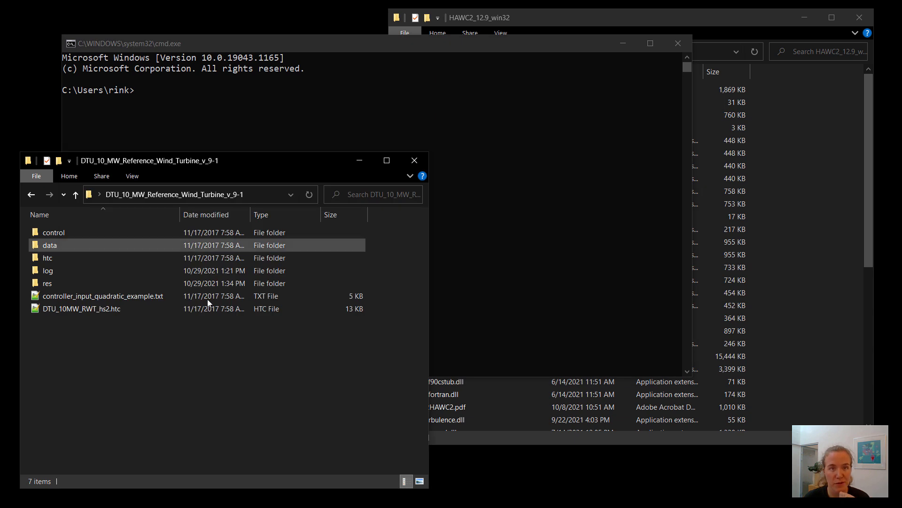
pyautogui.moveTo(151, 162); pyautogui.dragTo(145, 25)
pyautogui.click(486, 198)
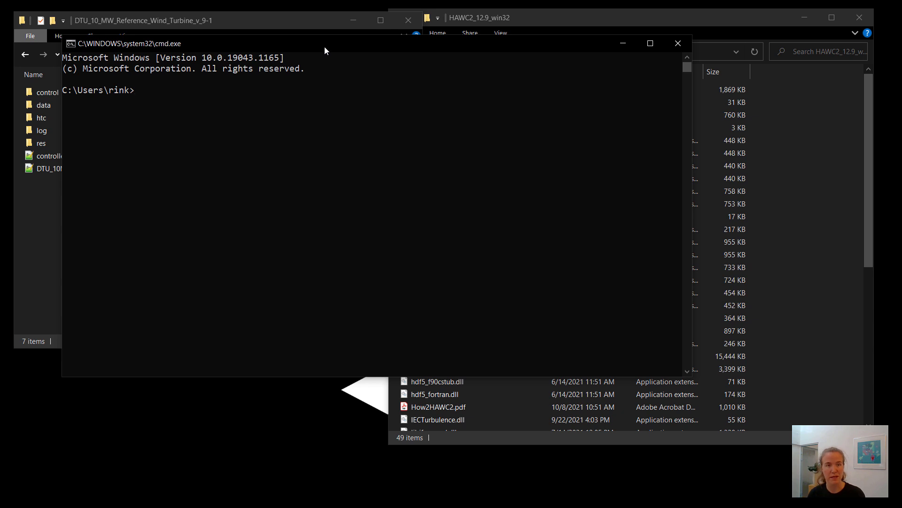
pyautogui.moveTo(324, 47); pyautogui.dragTo(365, 147)
# Step: Change the console directory to the copied DTU_10_MW_Reference_Wind_Turbine_v_9-1 folder path
pyautogui.click(286, 264)
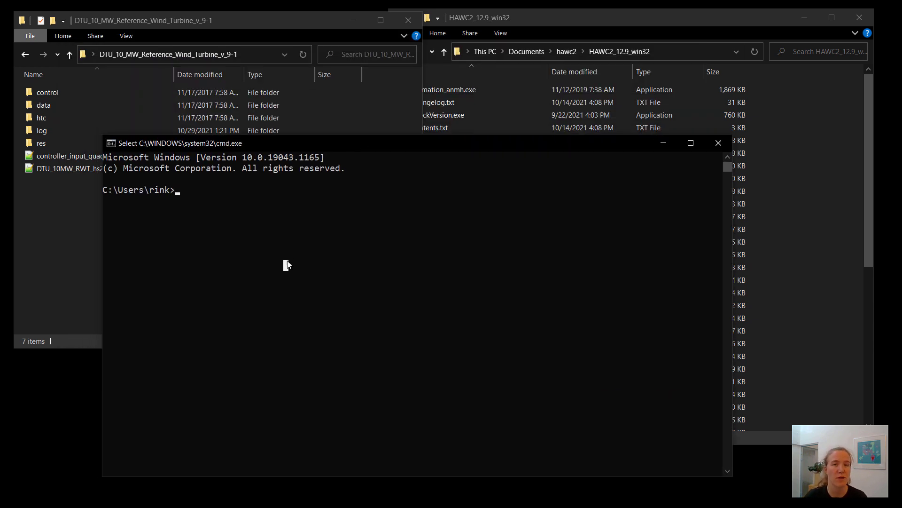
pyautogui.write('cd')
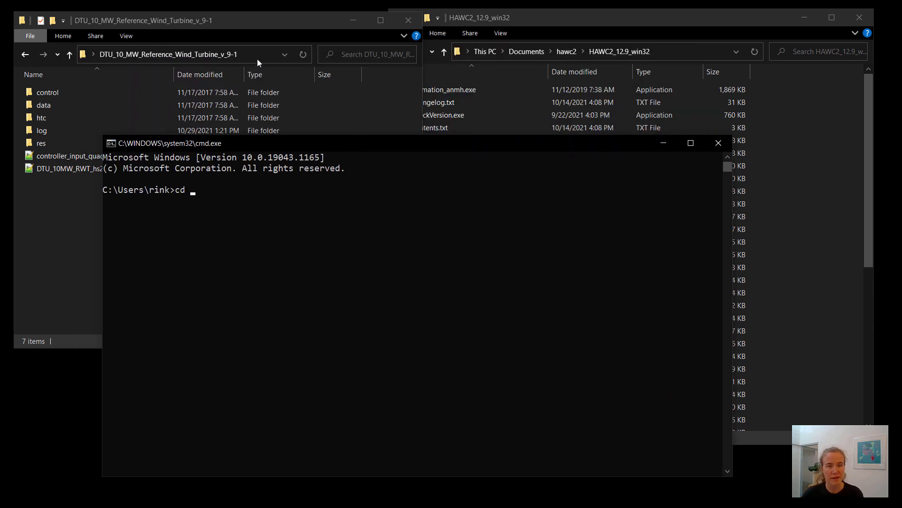
pyautogui.click(258, 54)
pyautogui.hotkey('ctrl', 'c')
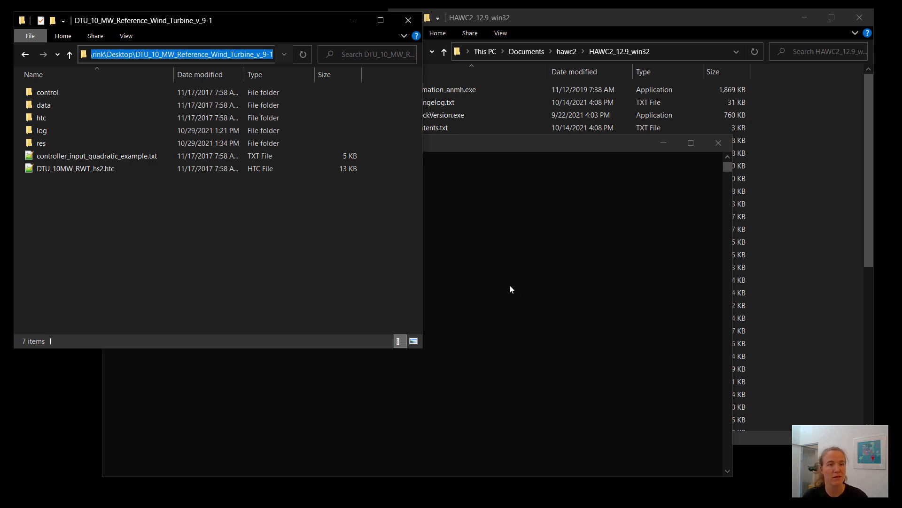
pyautogui.click(449, 289)
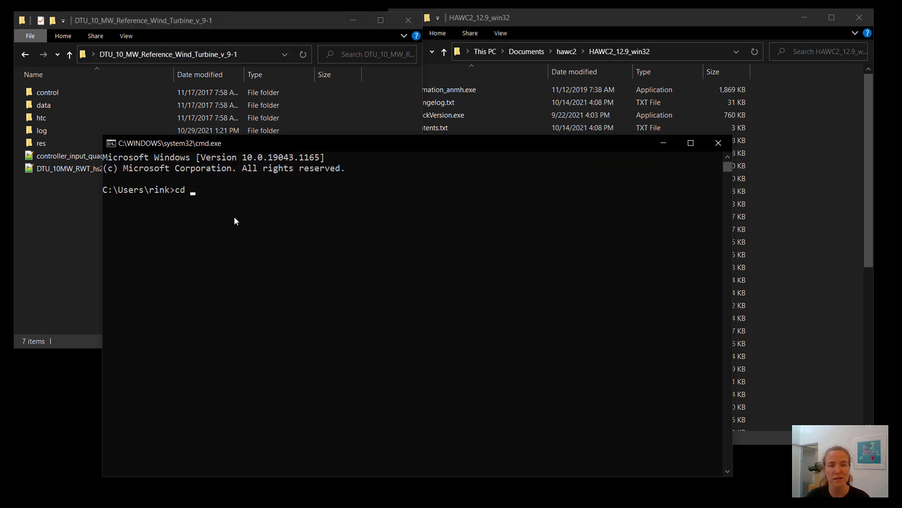
pyautogui.hotkey('ctrl', 'v')
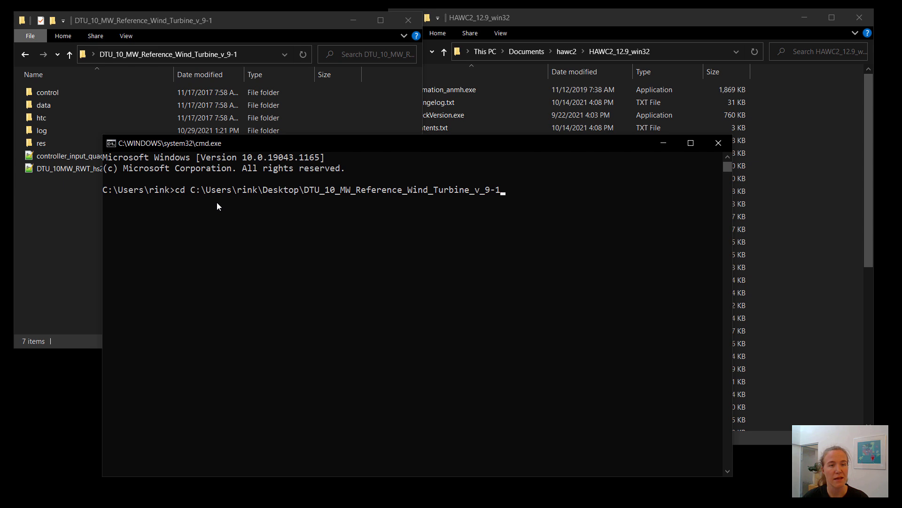
pyautogui.press('Return')
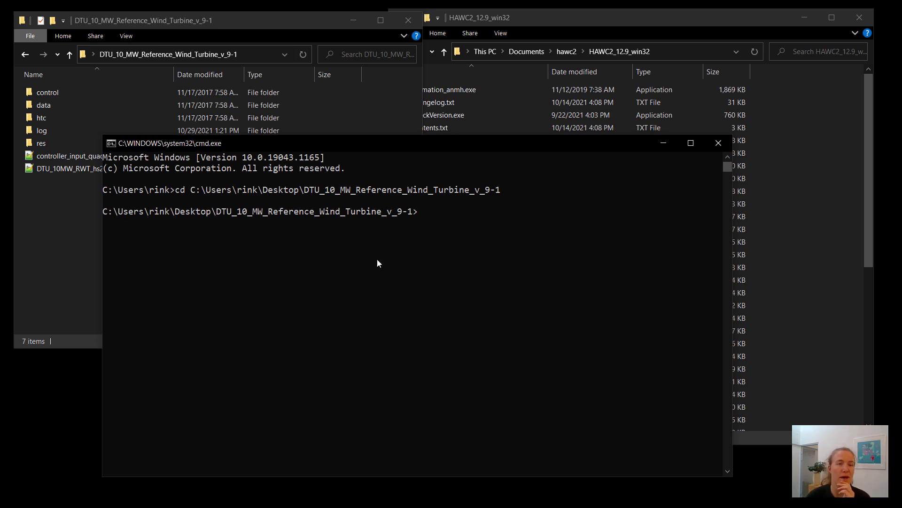
pyautogui.click(451, 266)
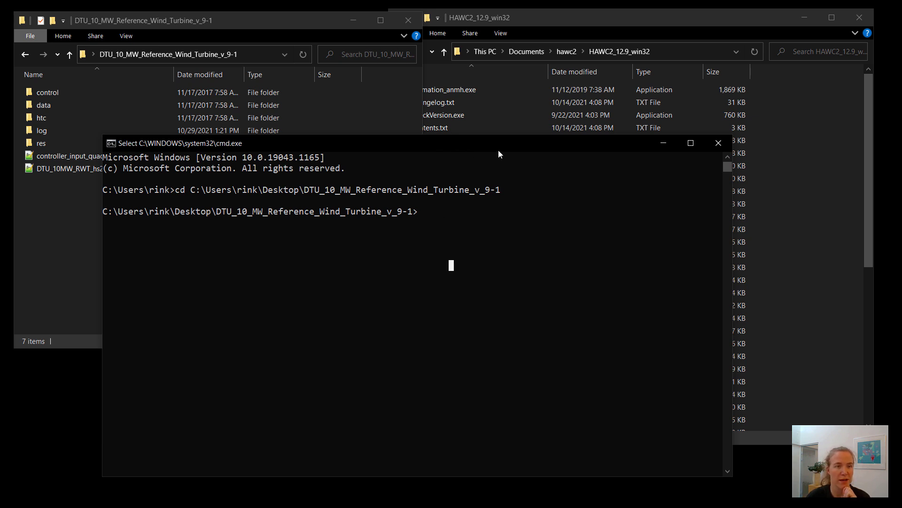
# Step: Close the old console, launch cmd from the DTU_10_MW_Reference_Wind_Turbine_v_9-1 address bar, and position the new window
pyautogui.click(714, 149)
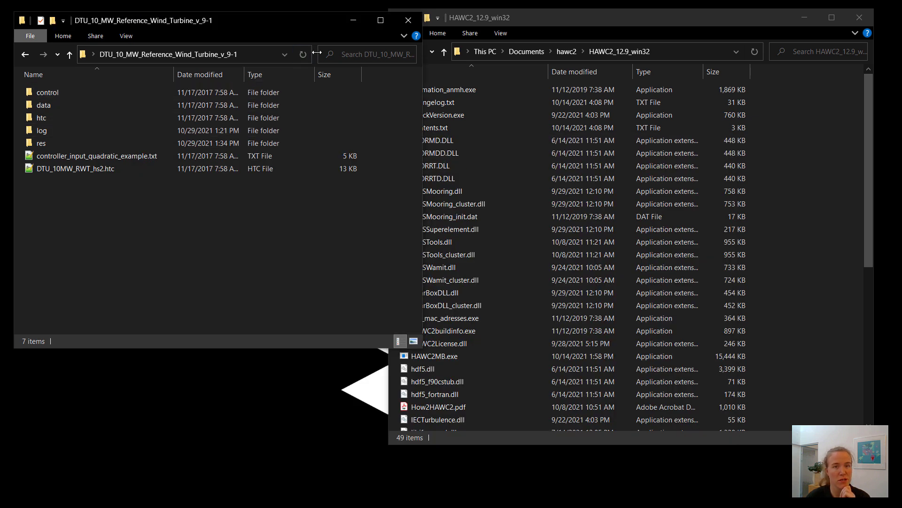
pyautogui.moveTo(316, 54); pyautogui.dragTo(369, 55)
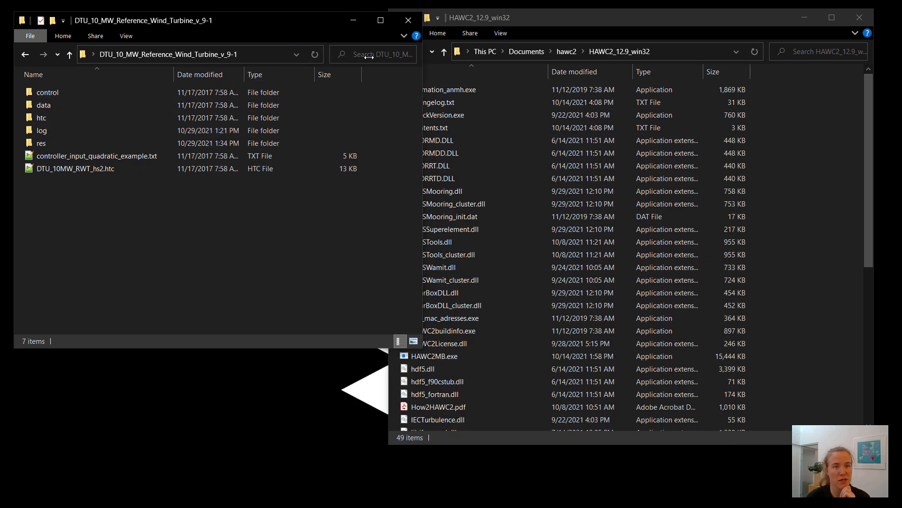
pyautogui.click(264, 56)
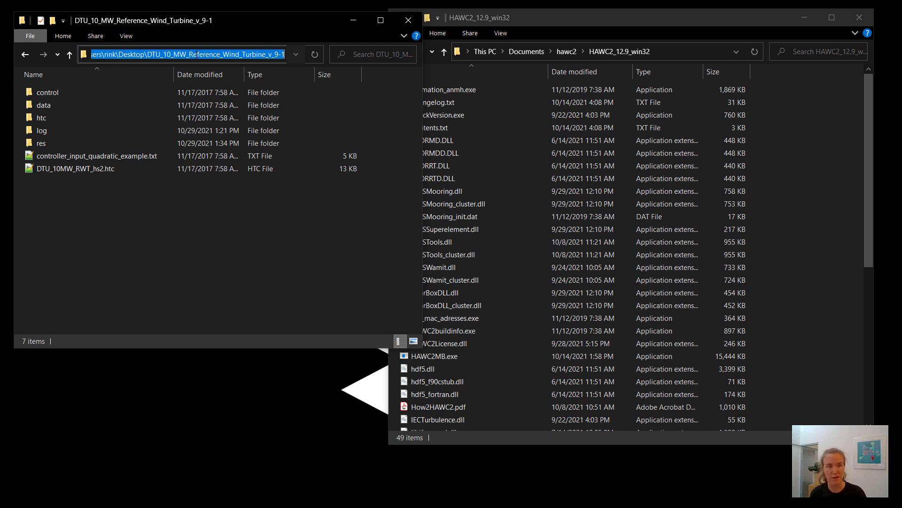
pyautogui.write('cmd')
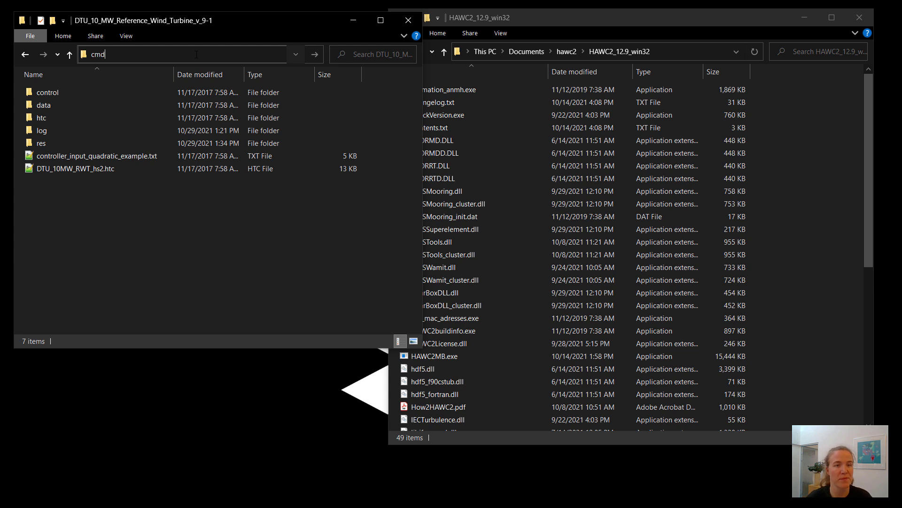
pyautogui.press('Return')
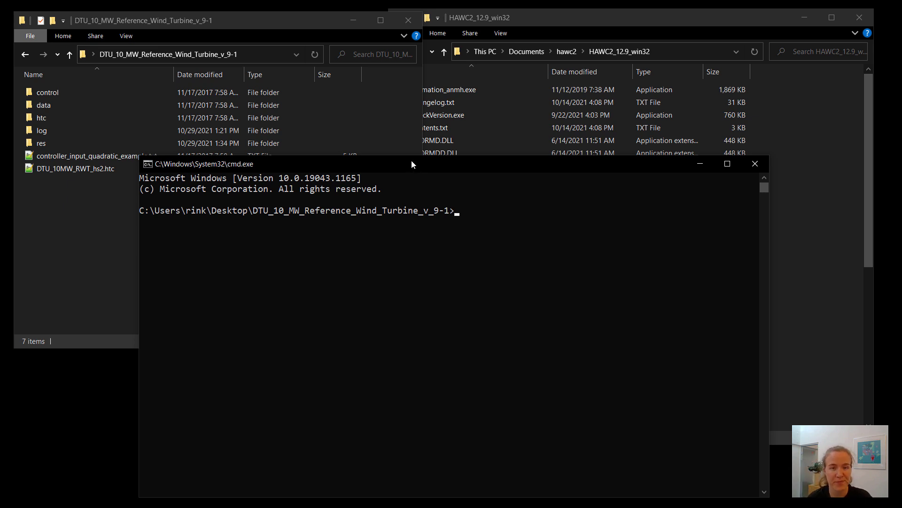
pyautogui.moveTo(410, 160); pyautogui.dragTo(303, 208)
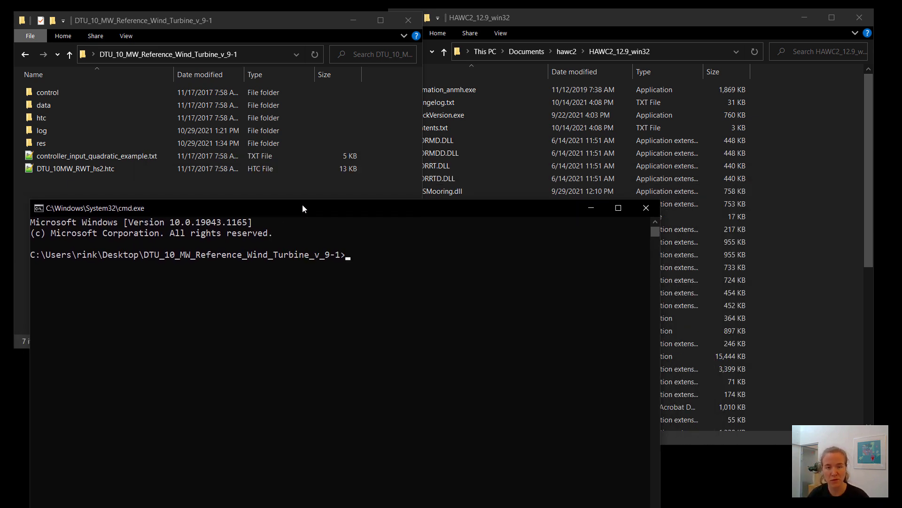
pyautogui.click(297, 373)
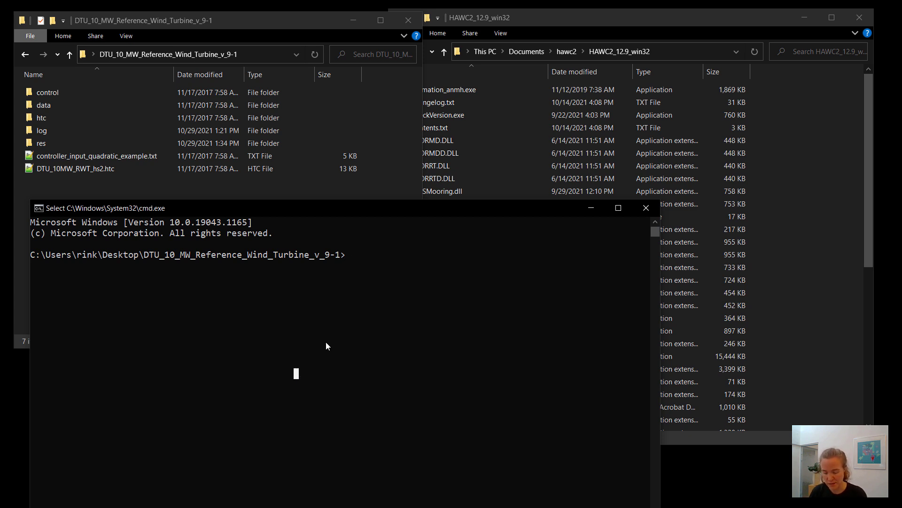
pyautogui.press('Escape')
pyautogui.write('HAWC2MB.exe')
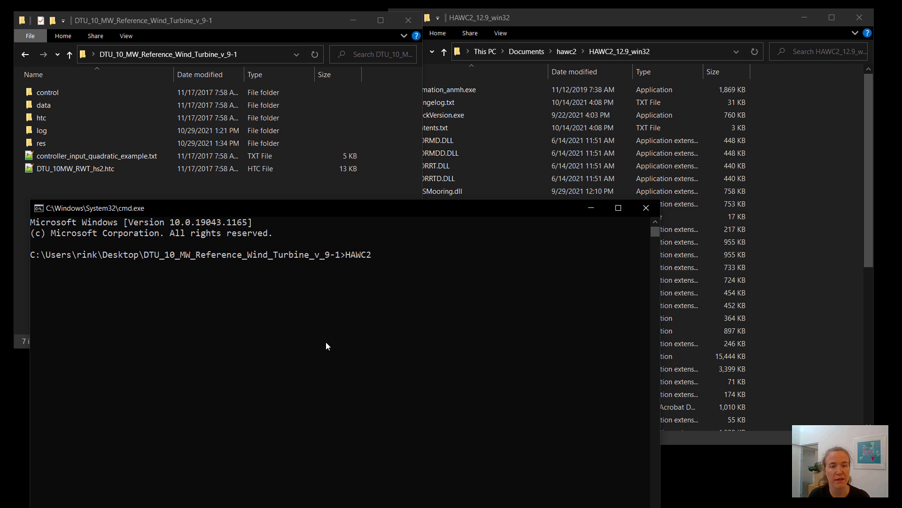
pyautogui.press('Return')
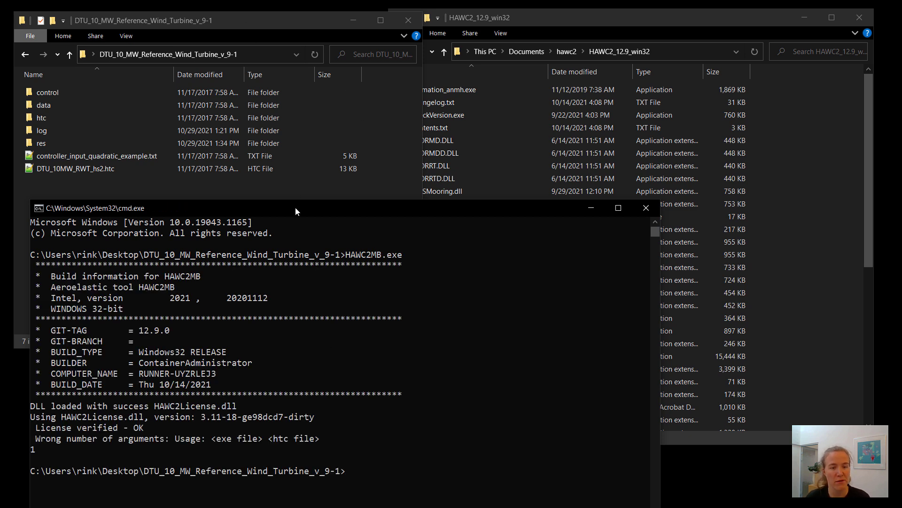
pyautogui.moveTo(294, 203); pyautogui.dragTo(294, 177)
pyautogui.moveTo(339, 413); pyautogui.dragTo(175, 416)
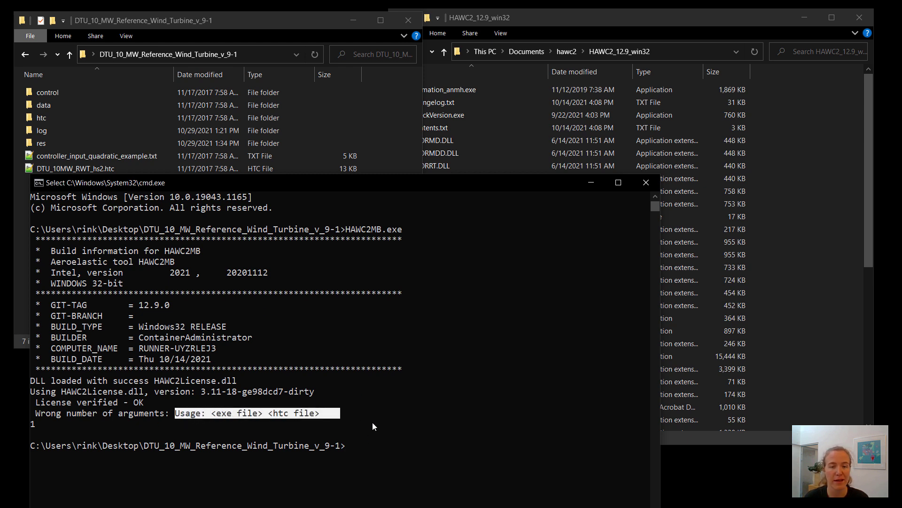
pyautogui.click(403, 446)
pyautogui.scroll(-2, 402, 445)
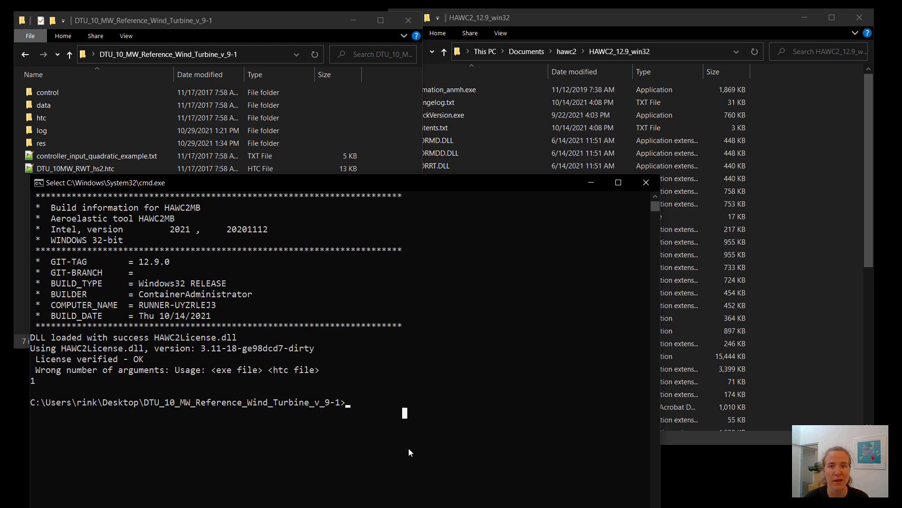
pyautogui.scroll(-3, 400, 432)
pyautogui.scroll(-3, 383, 392)
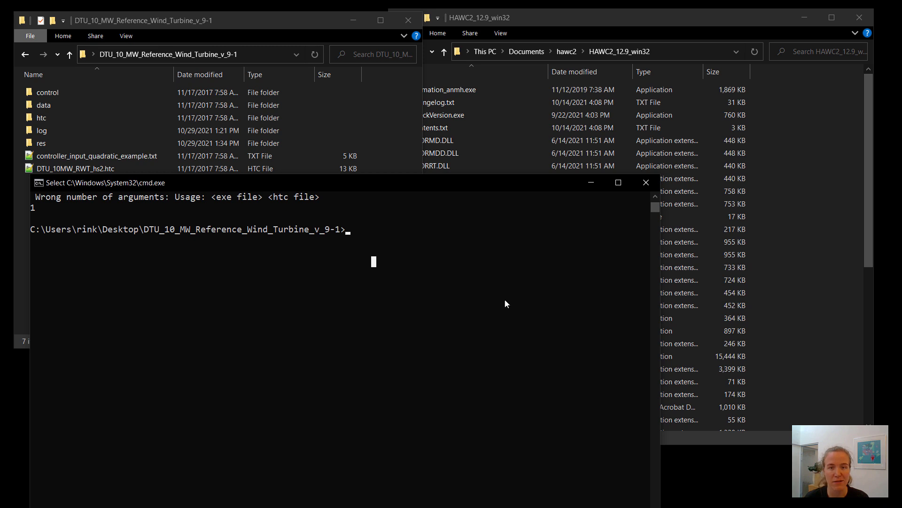
# Step: Shorten the HAWC2_12.9_win32 folder window and move the console lower so both are visible
pyautogui.click(510, 30)
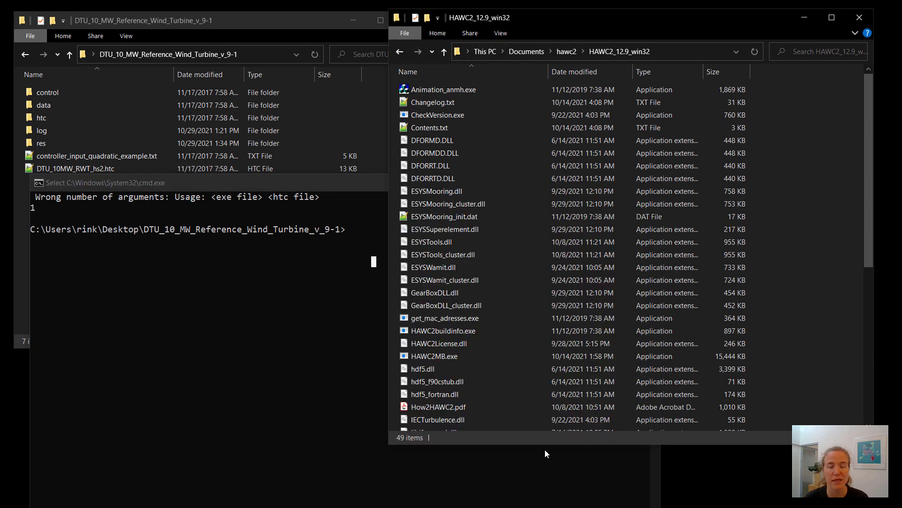
pyautogui.moveTo(543, 448); pyautogui.dragTo(546, 282)
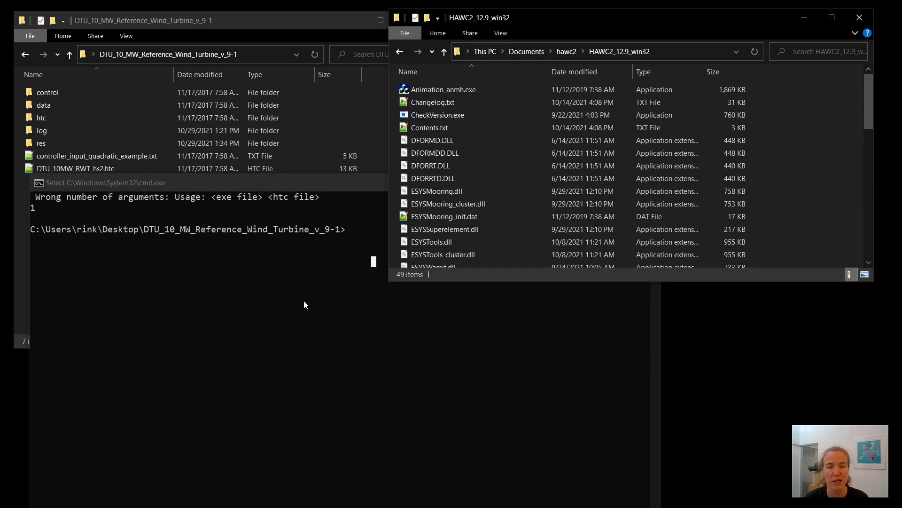
pyautogui.moveTo(295, 183); pyautogui.dragTo(290, 230)
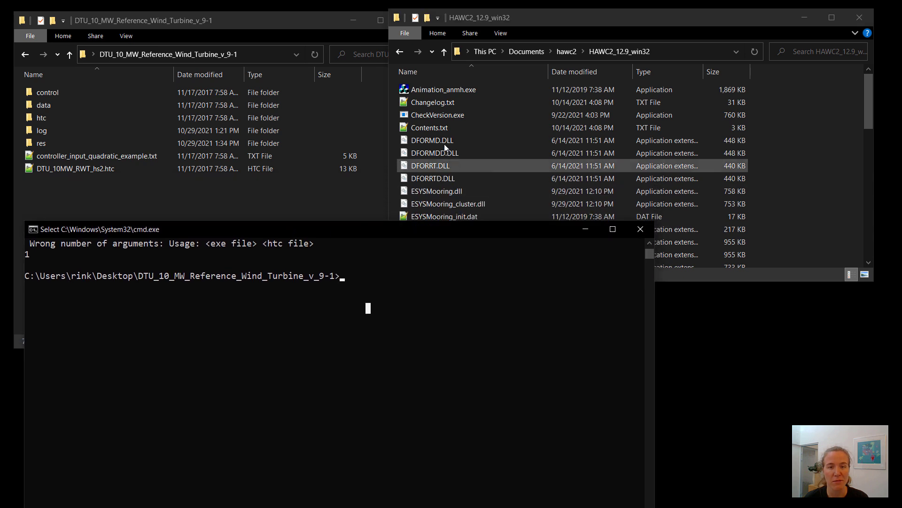
pyautogui.click(513, 21)
# Step: Drag HAWC2MB.exe into the console and run it on .\htc\DTU_10MW_RWT.htc
pyautogui.scroll(-7, 590, 229)
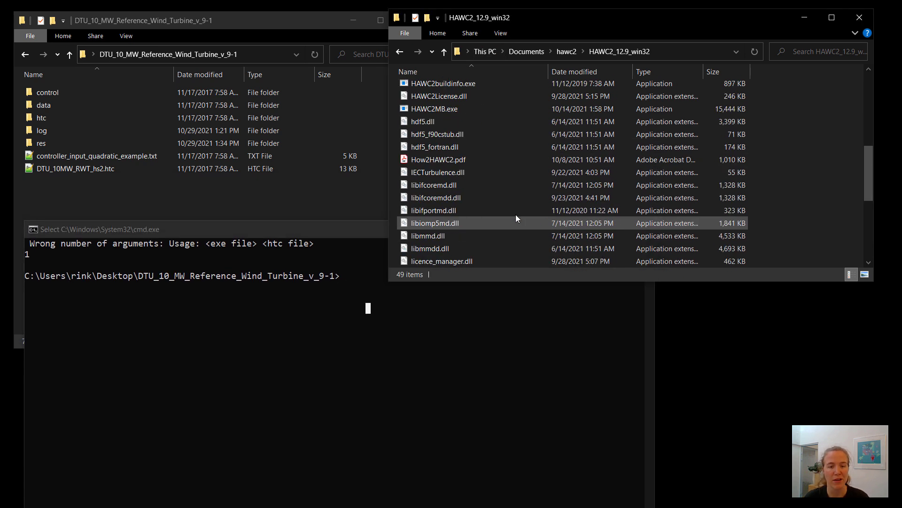
pyautogui.click(442, 107)
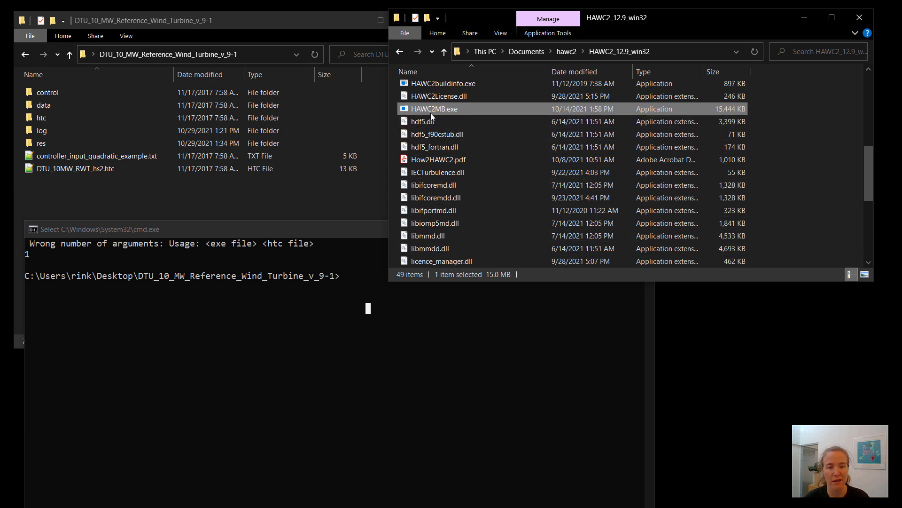
pyautogui.moveTo(358, 360); pyautogui.dragTo(357, 359)
pyautogui.click(367, 359)
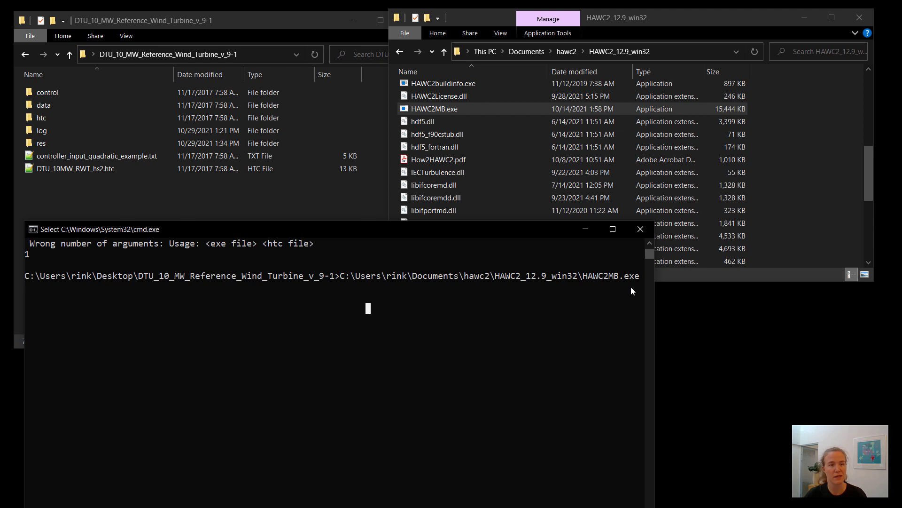
pyautogui.press('Escape')
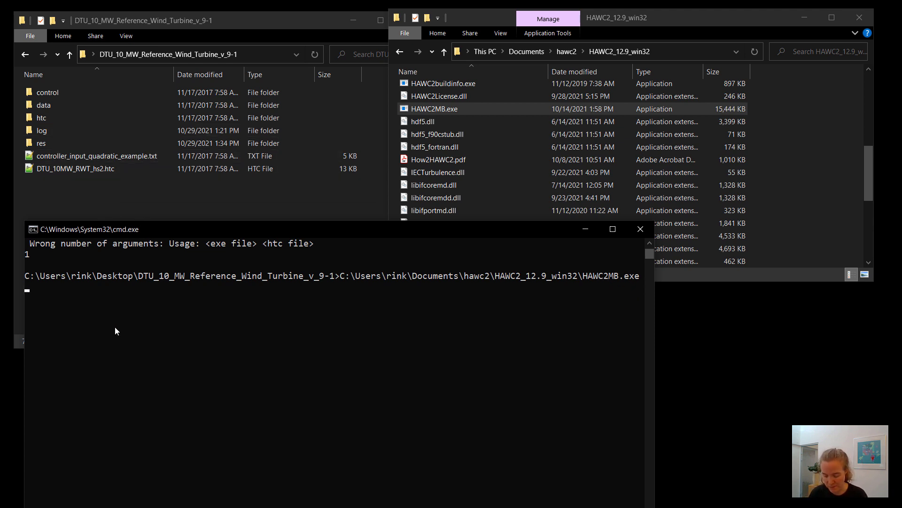
pyautogui.write('.')
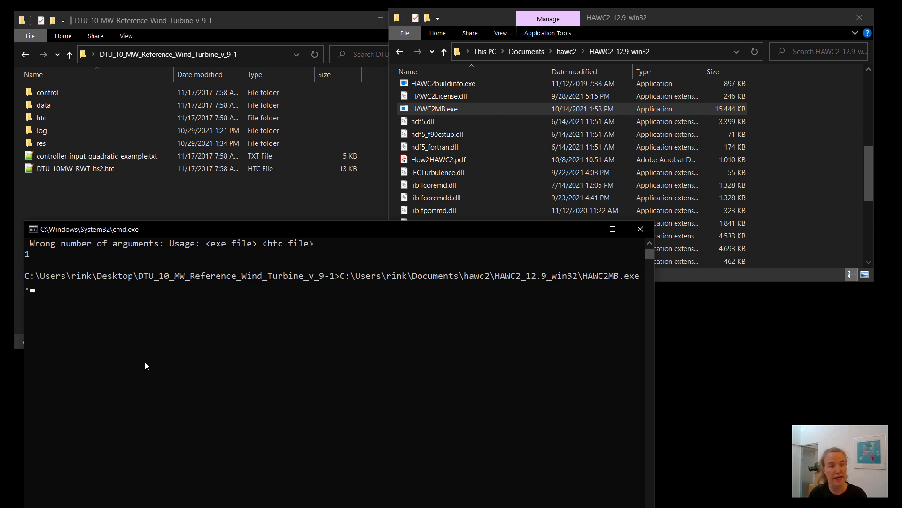
pyautogui.write('\\ht')
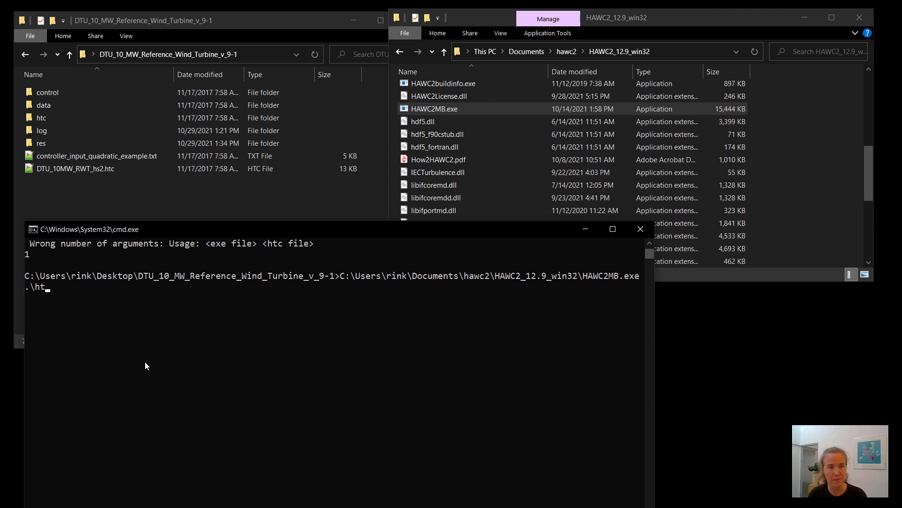
pyautogui.write('c\\DTU')
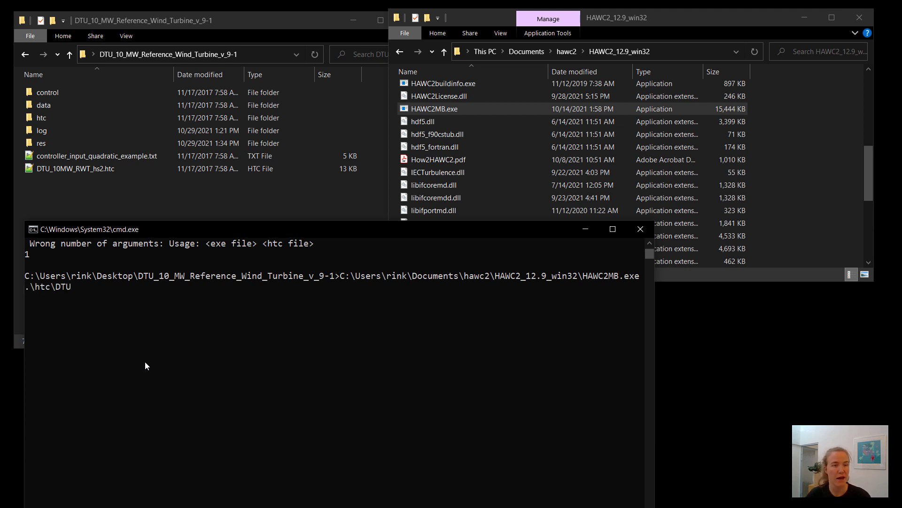
pyautogui.press('Tab')
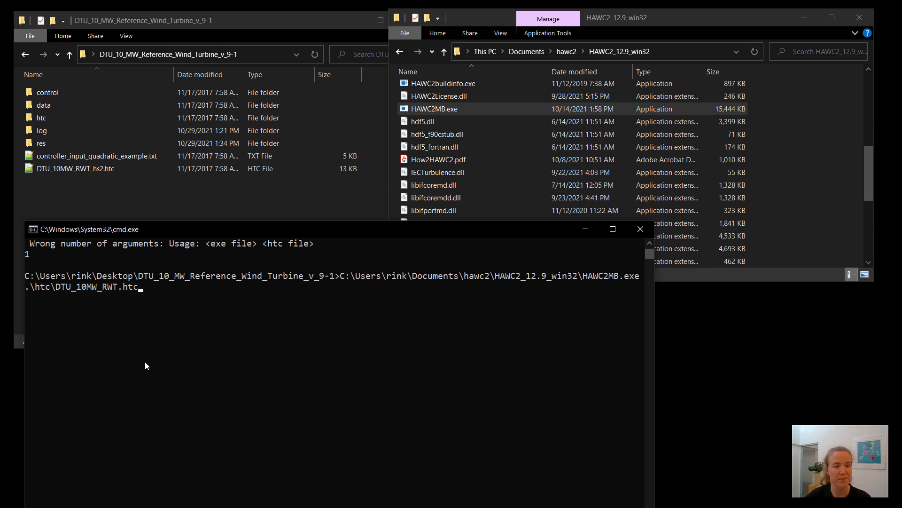
pyautogui.press('Return')
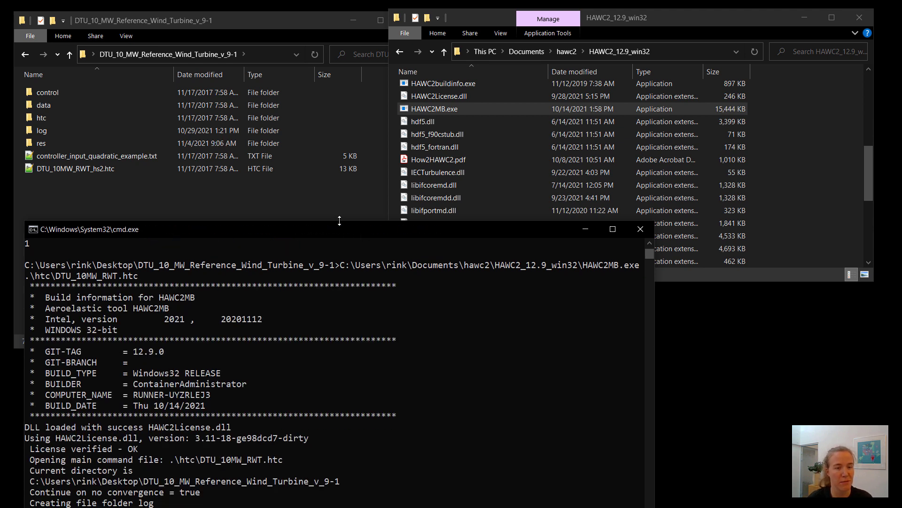
# Step: Enlarge the console and highlight the License verified - OK and controller loading output lines
pyautogui.moveTo(289, 224); pyautogui.dragTo(284, 170)
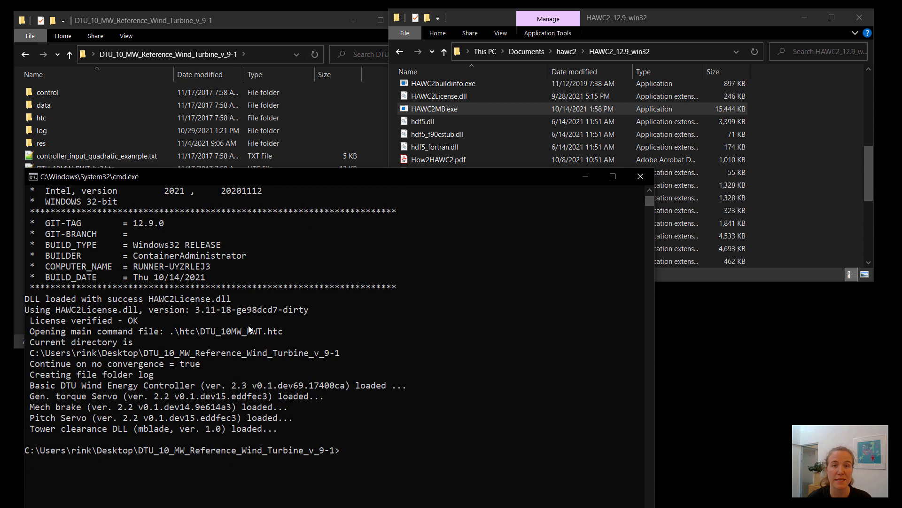
pyautogui.click(148, 321)
pyautogui.moveTo(147, 321); pyautogui.dragTo(30, 321)
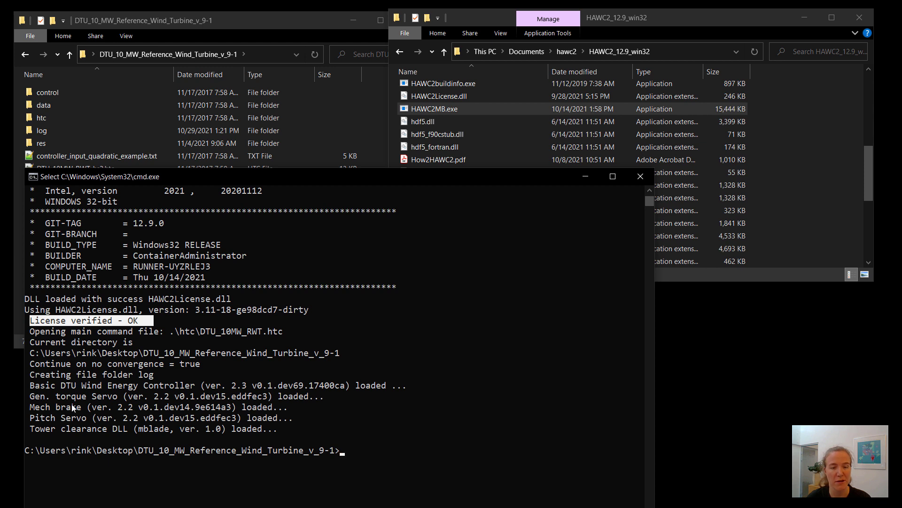
pyautogui.click(74, 386)
pyautogui.moveTo(31, 386); pyautogui.dragTo(274, 429)
pyautogui.click(398, 452)
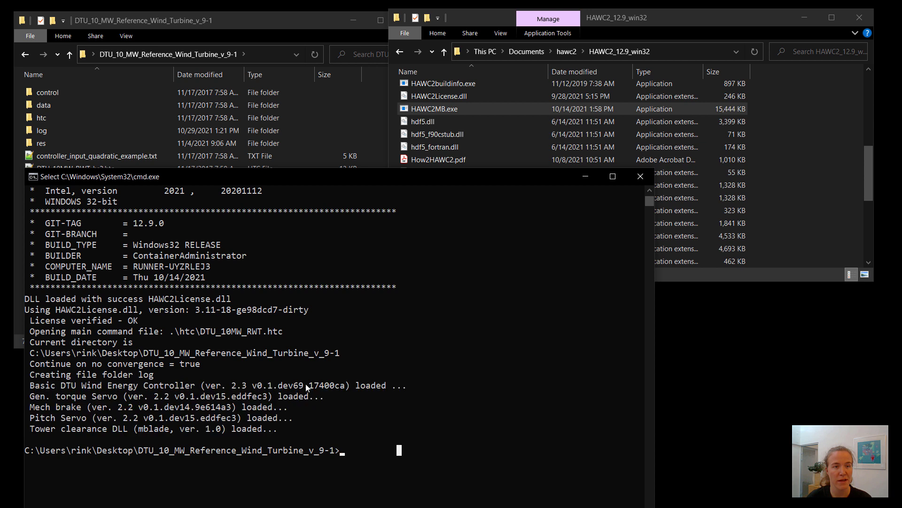
# Step: Inspect the log and res folders in the DTU model folder, then return to the HAWC2 install window
pyautogui.click(120, 23)
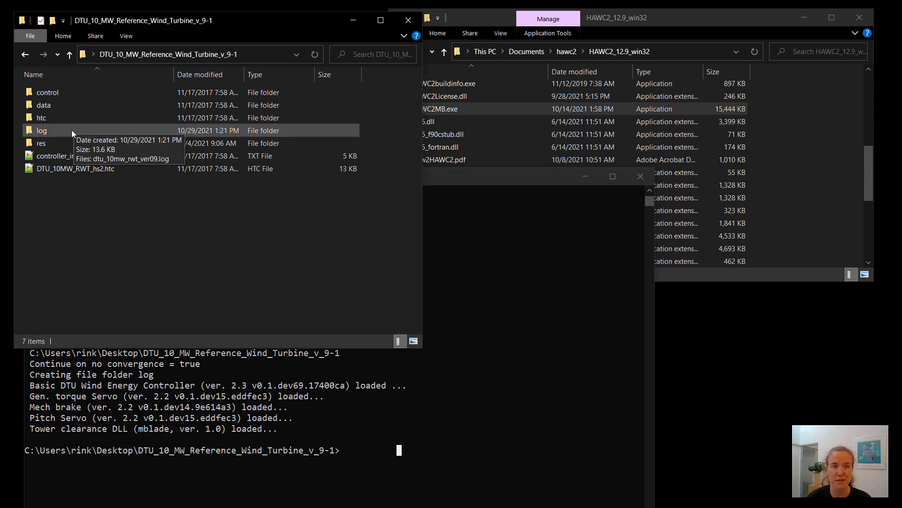
pyautogui.doubleClick(71, 129)
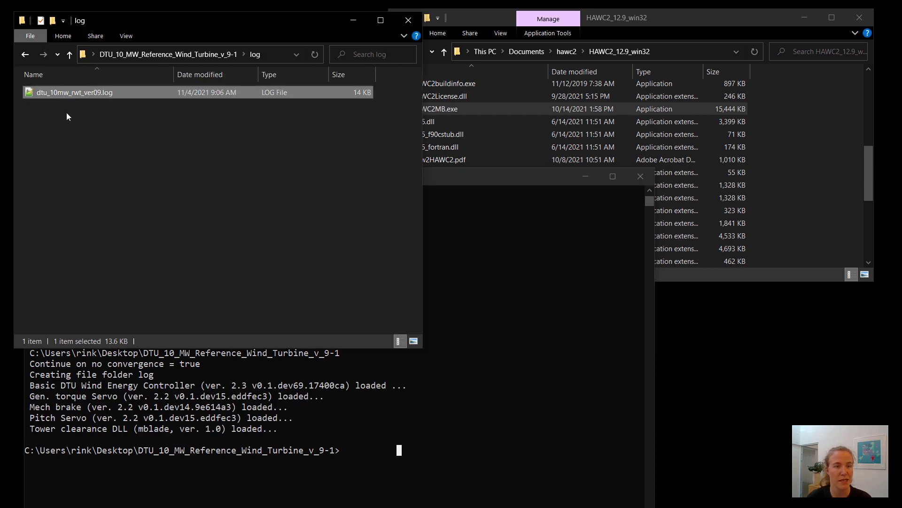
pyautogui.click(187, 60)
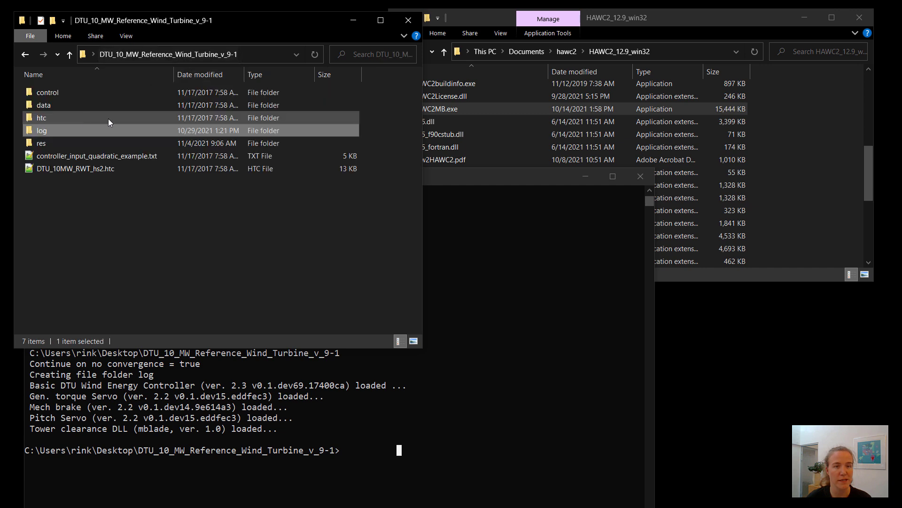
pyautogui.doubleClick(61, 141)
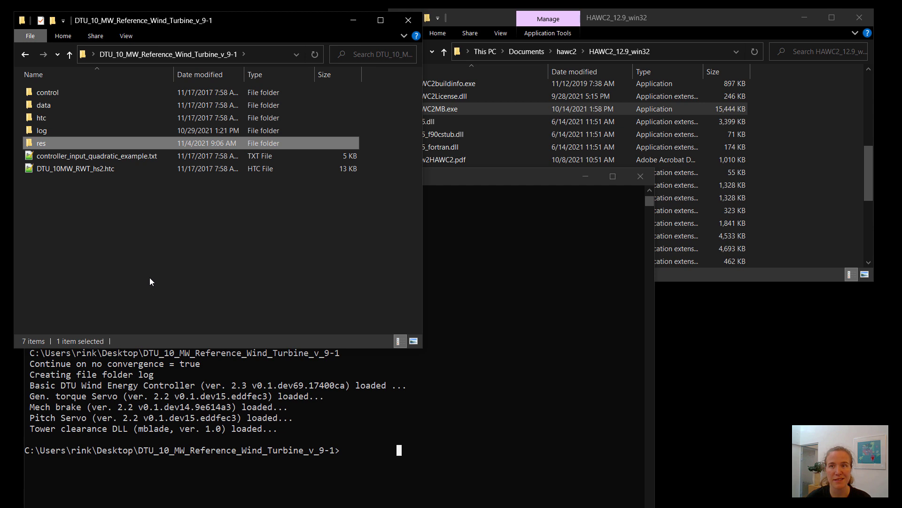
pyautogui.click(350, 462)
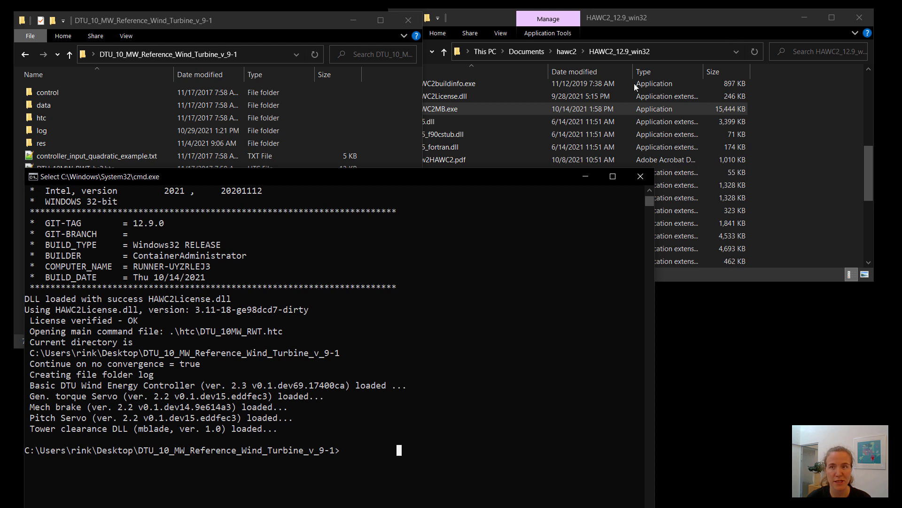
pyautogui.click(660, 19)
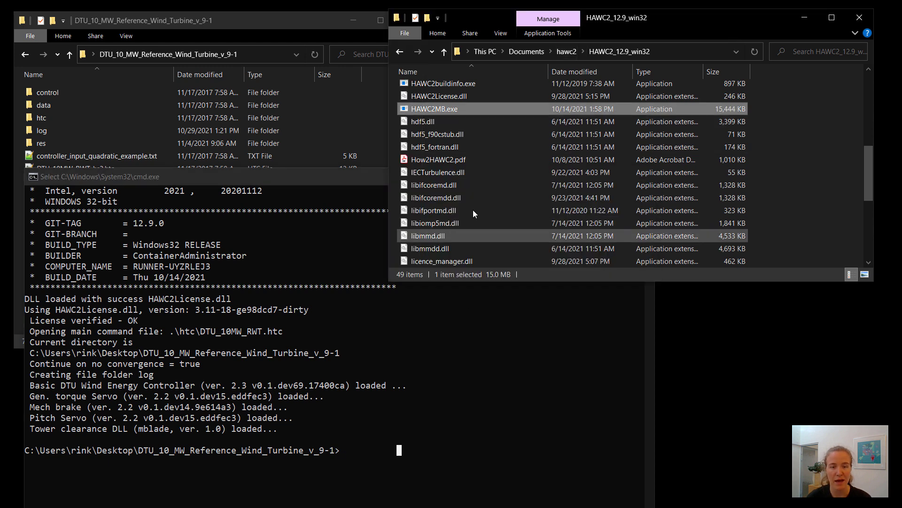
# Step: Close the HAWC2_12.9_win32 window and run HAWC2MB.exe .\htc\DTU_10MW_RWT.htc without a full path
pyautogui.click(859, 18)
pyautogui.write('HA')
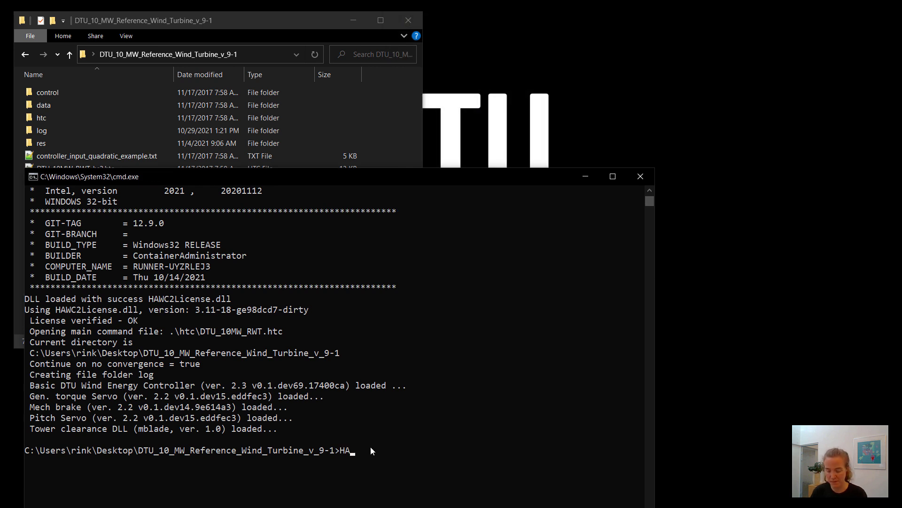
pyautogui.write('WC2MB.exe')
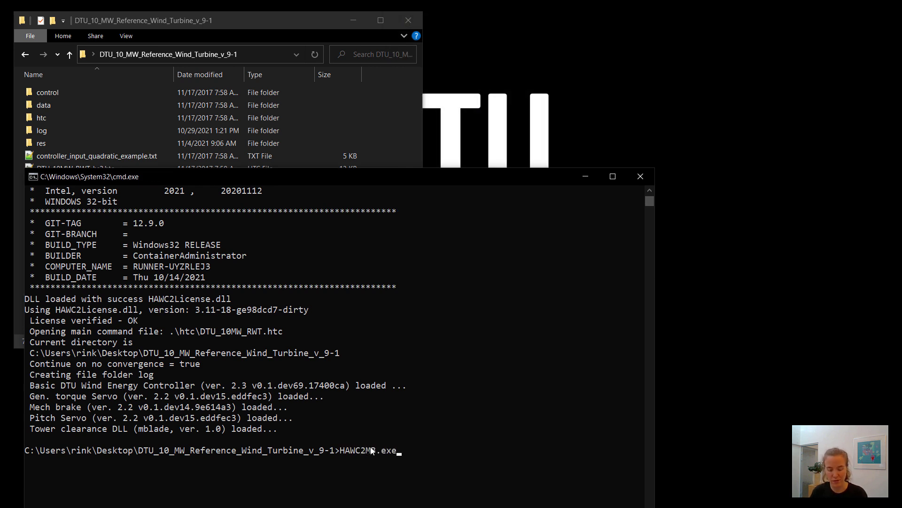
pyautogui.write(' .\\')
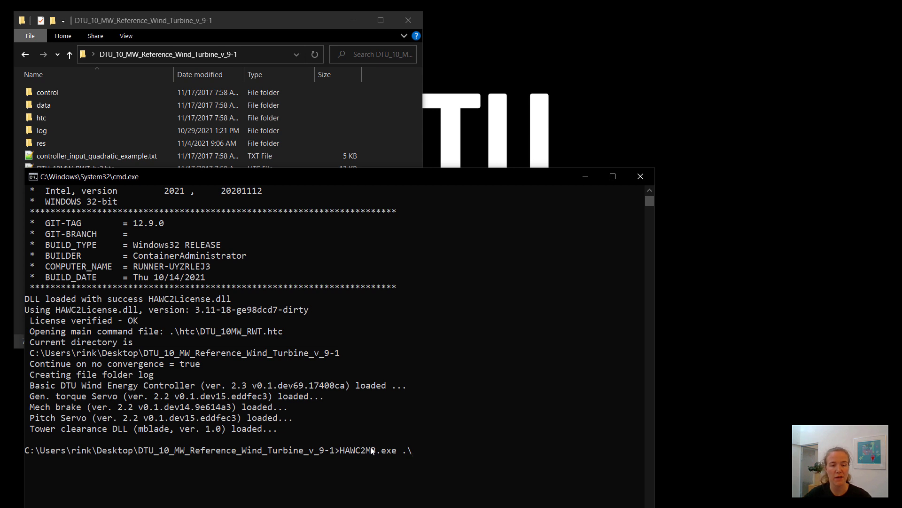
pyautogui.write('htc\\DT')
pyautogui.press('Tab')
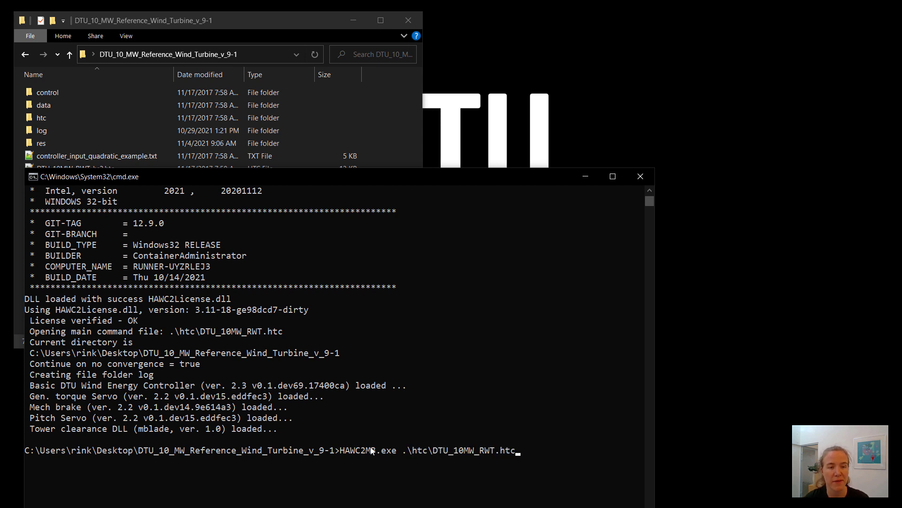
pyautogui.press('Return')
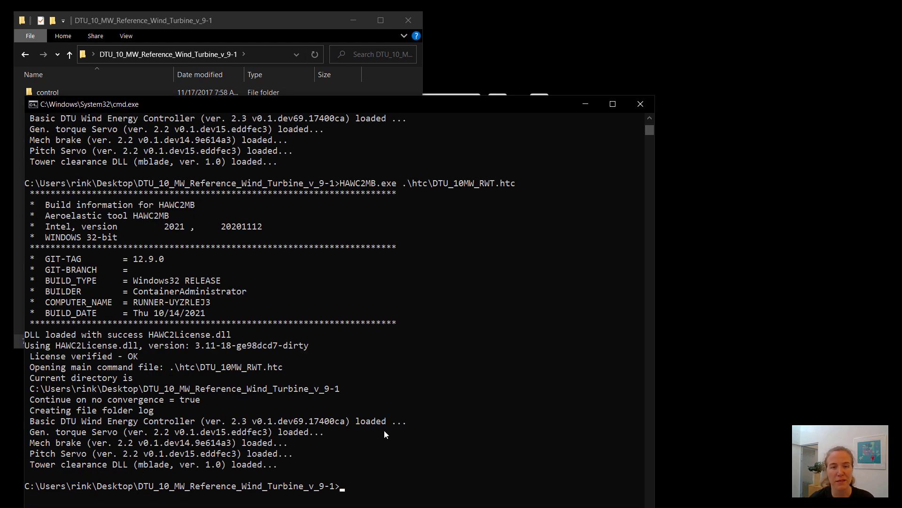
pyautogui.click(374, 487)
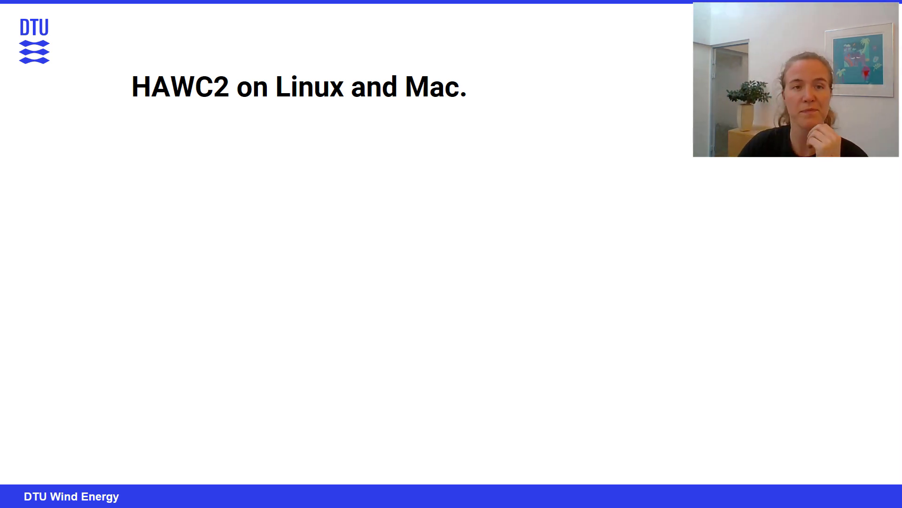
# Step: Advance the slide to show the Linux bullet about 12.9 support and website distribution
pyautogui.press('Right')
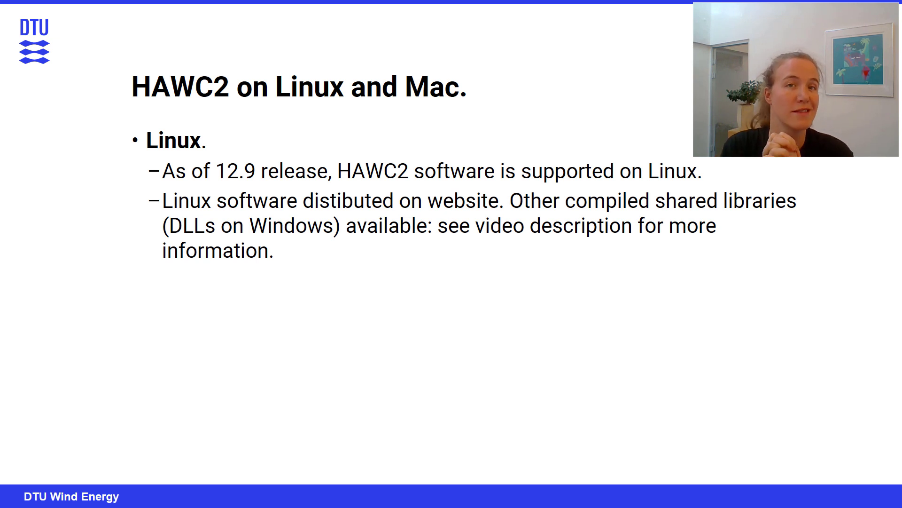